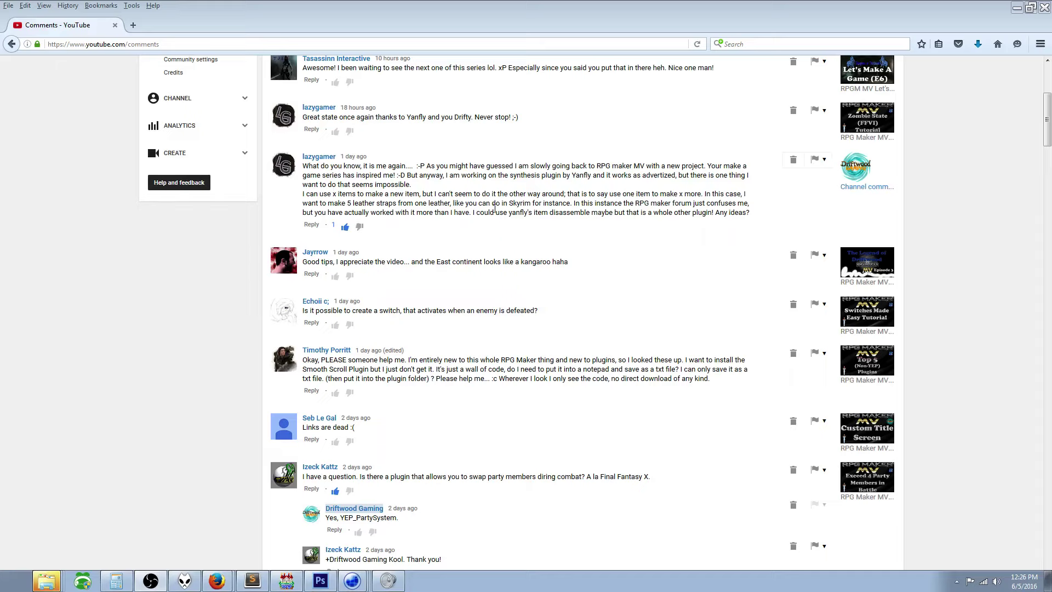
# Read the viewer comment asking how to make five leather straps from one leather.
pyautogui.moveTo(508, 213); pyautogui.dragTo(750, 215)
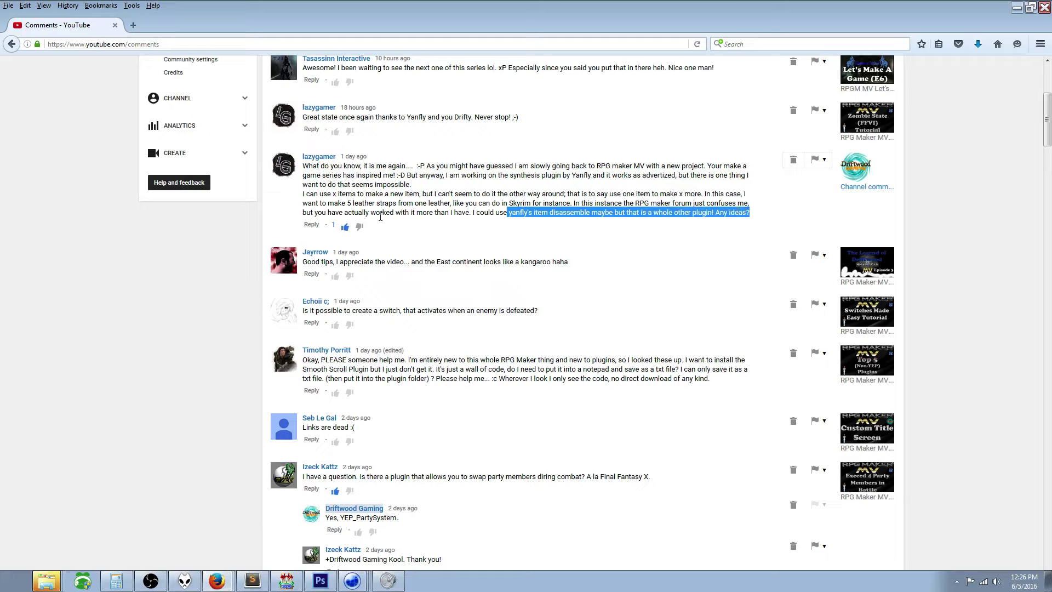
pyautogui.click(615, 217)
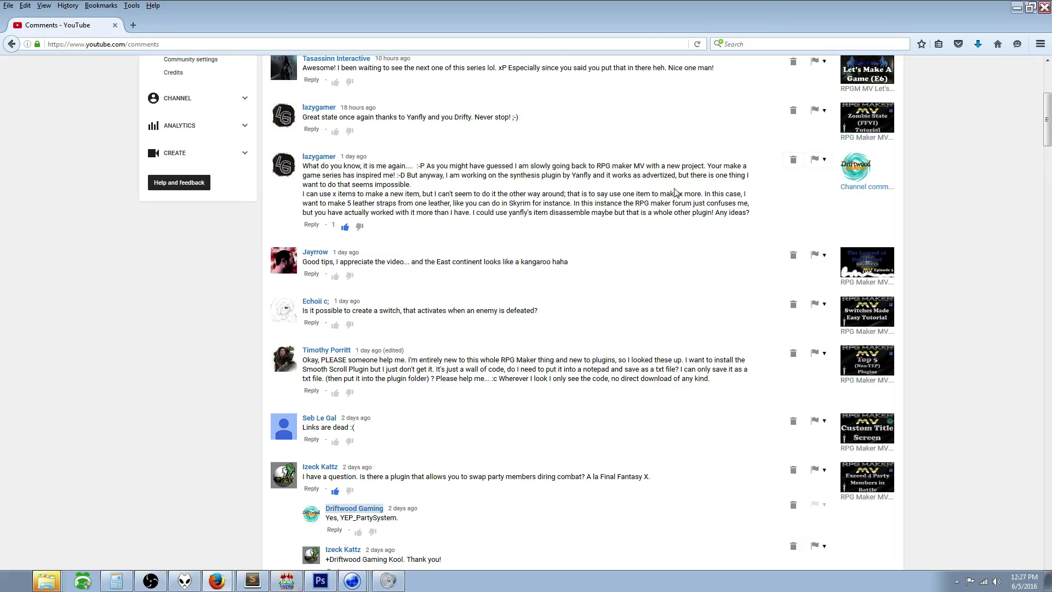
pyautogui.moveTo(549, 214); pyautogui.dragTo(608, 212)
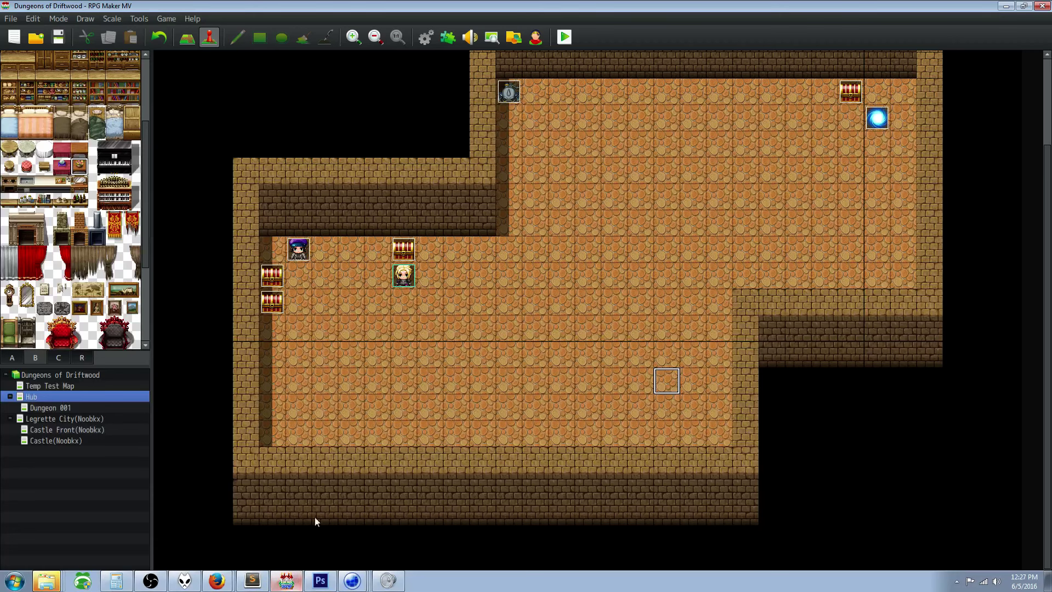
# Switch to RPG Maker MV and find the YEP_ItemCore plugin in the project's Plugin Manager.
pyautogui.click(287, 581)
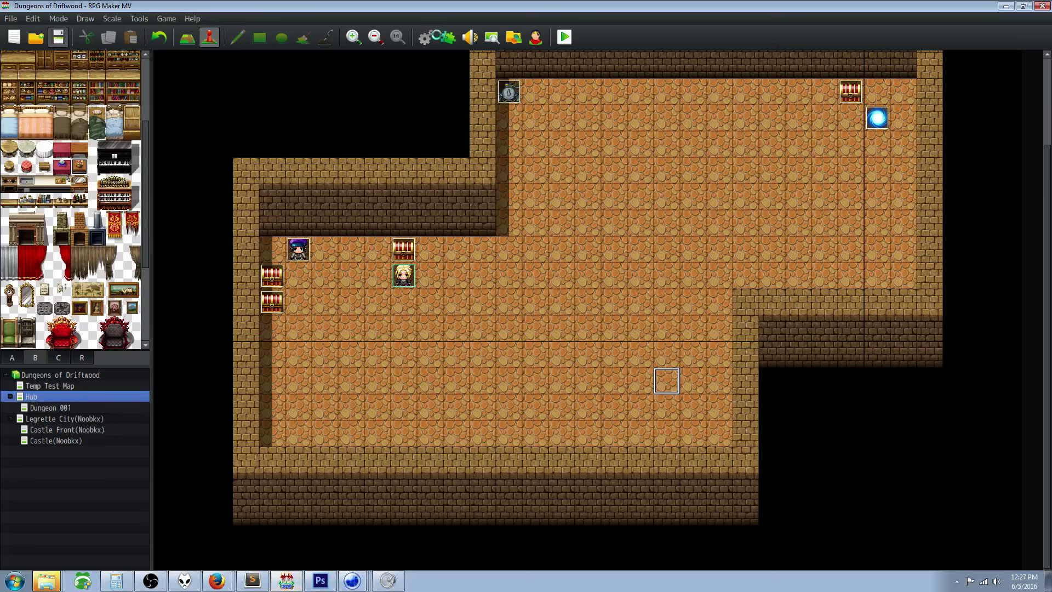
pyautogui.click(448, 37)
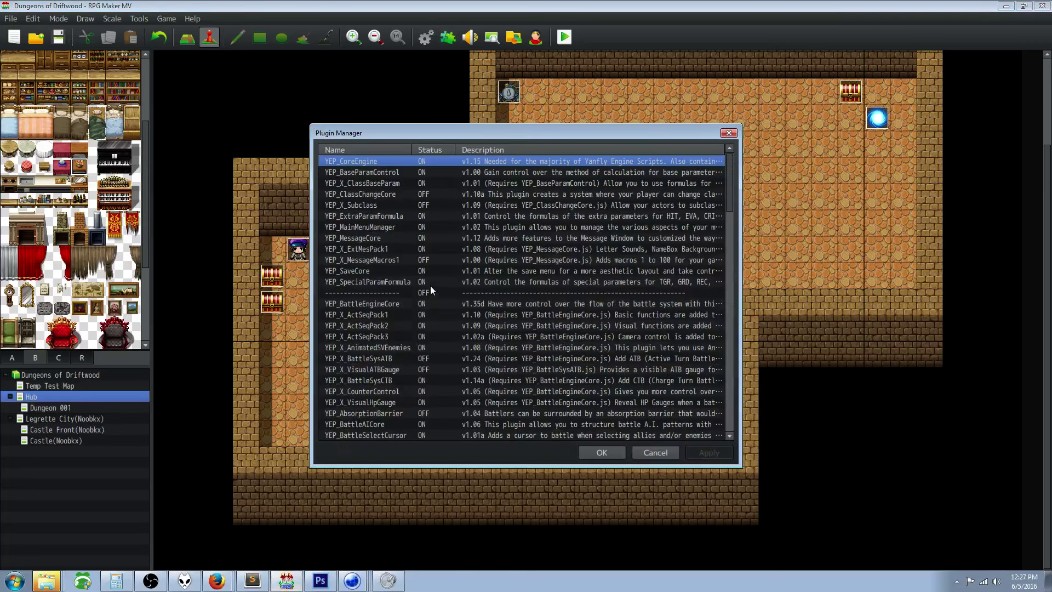
pyautogui.scroll(-7, 433, 288)
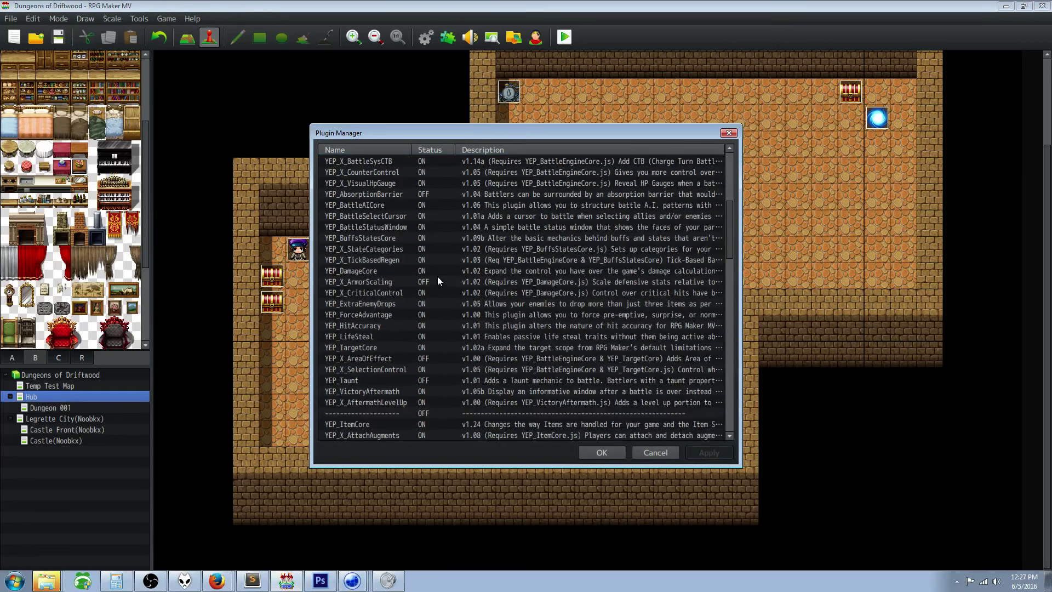
pyautogui.scroll(-4, 437, 276)
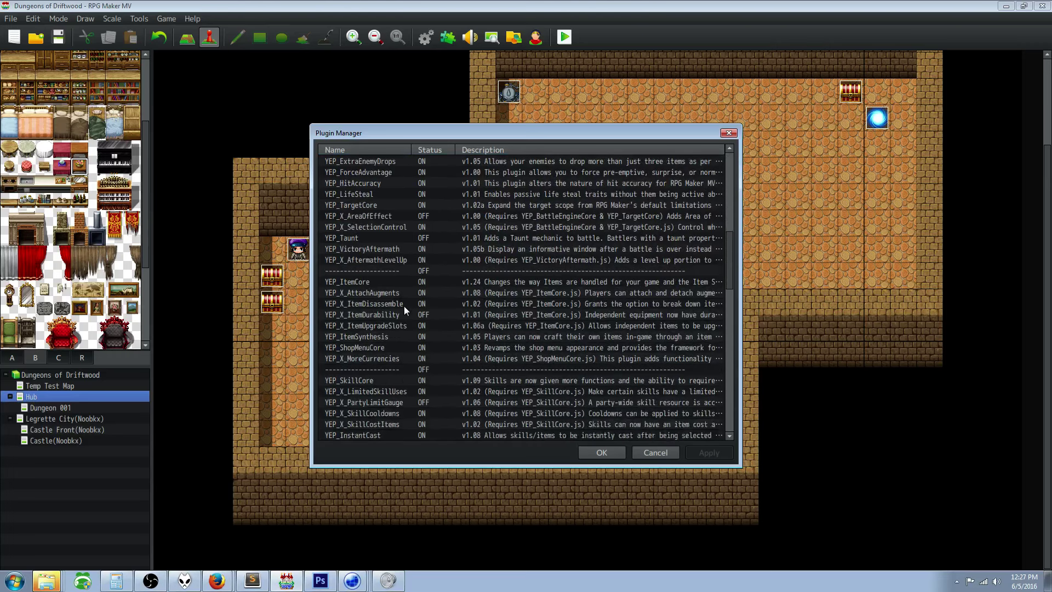
pyautogui.scroll(-1, 379, 278)
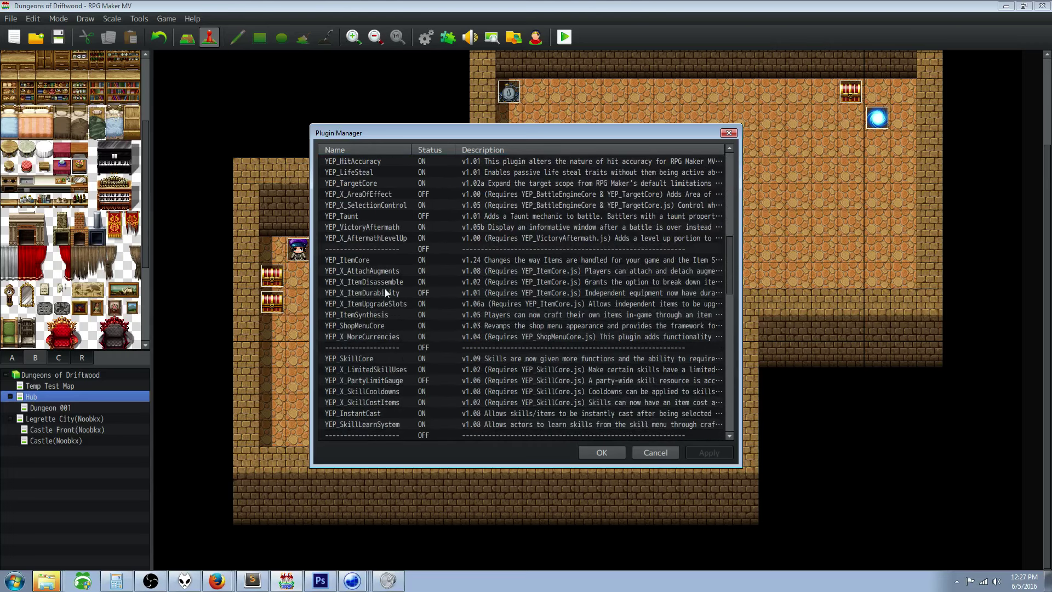
pyautogui.moveTo(385, 291); pyautogui.dragTo(373, 258)
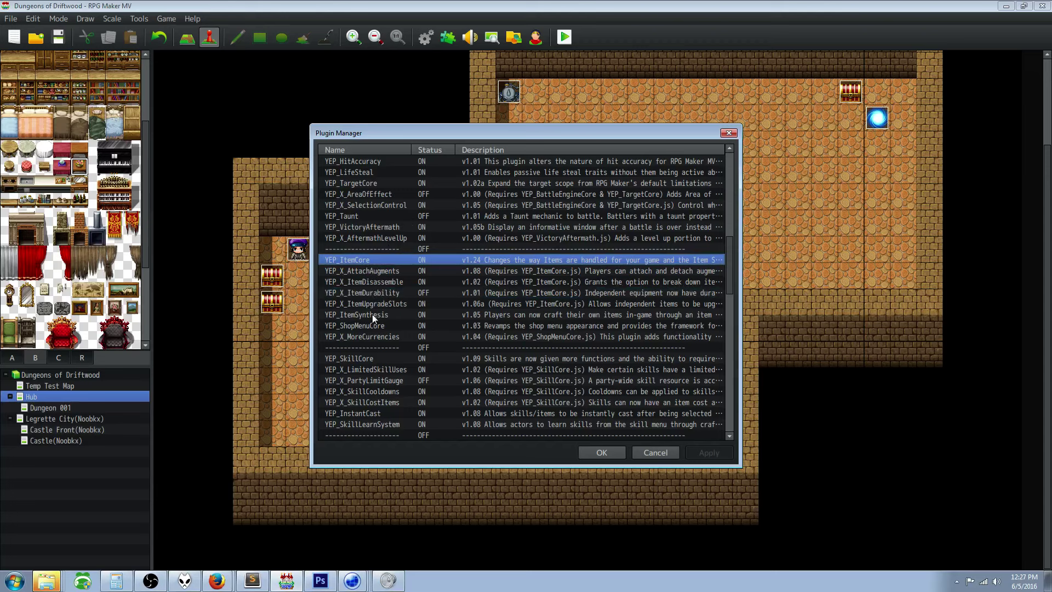
# Open the YEP_X_ItemDisassemble plugin's settings and review its parameters.
pyautogui.click(380, 294)
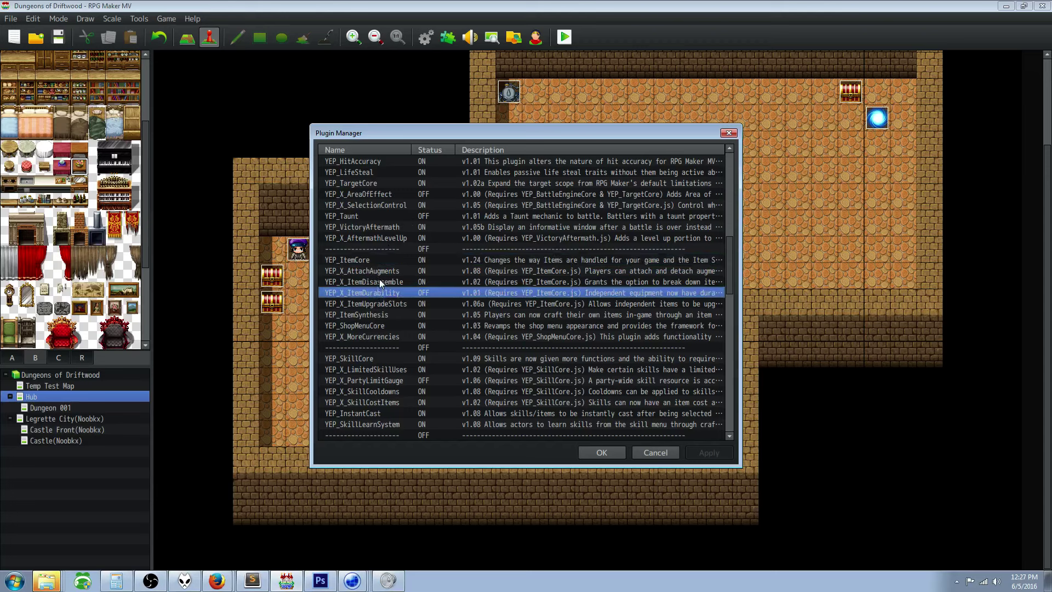
pyautogui.click(364, 280)
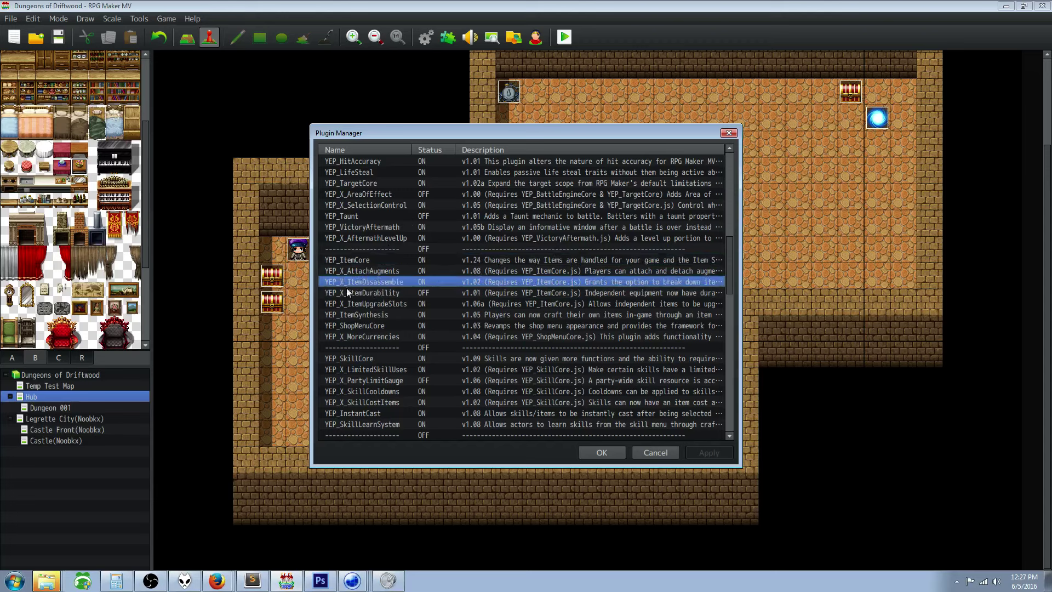
pyautogui.click(366, 259)
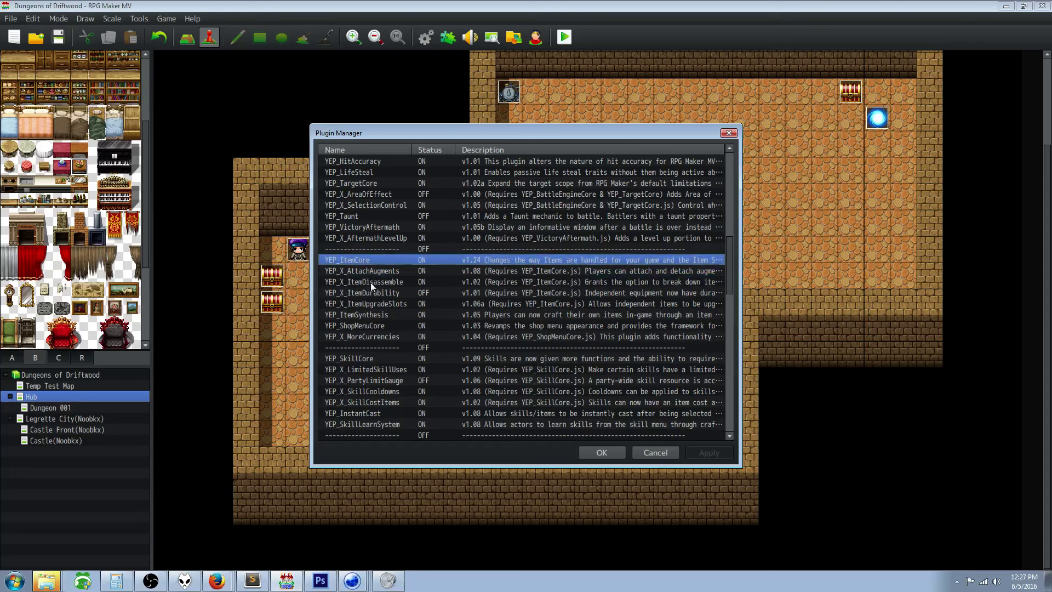
pyautogui.click(370, 281)
pyautogui.doubleClick(383, 281)
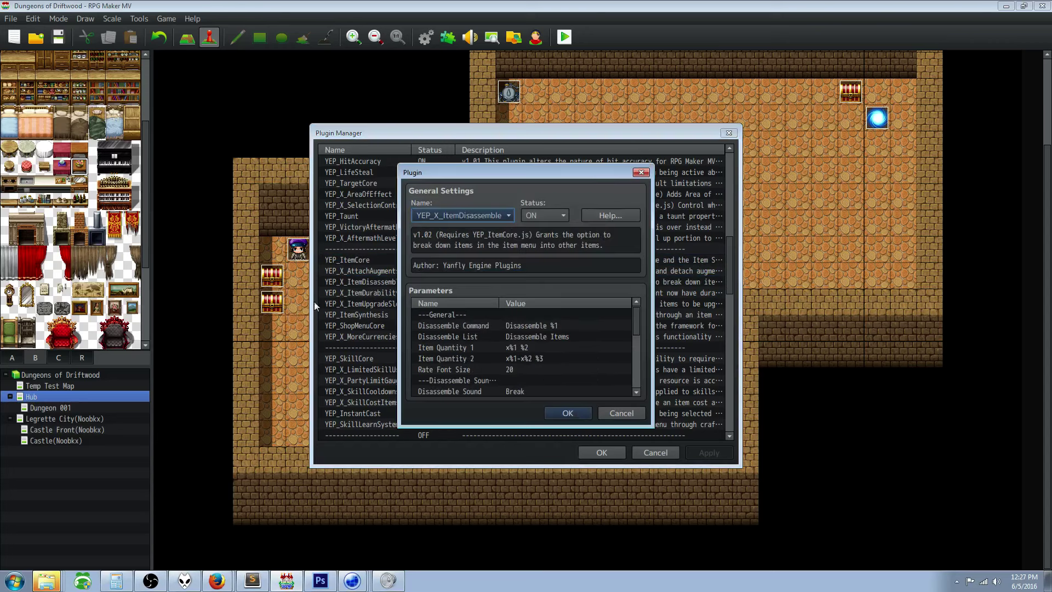
pyautogui.scroll(-4, 544, 324)
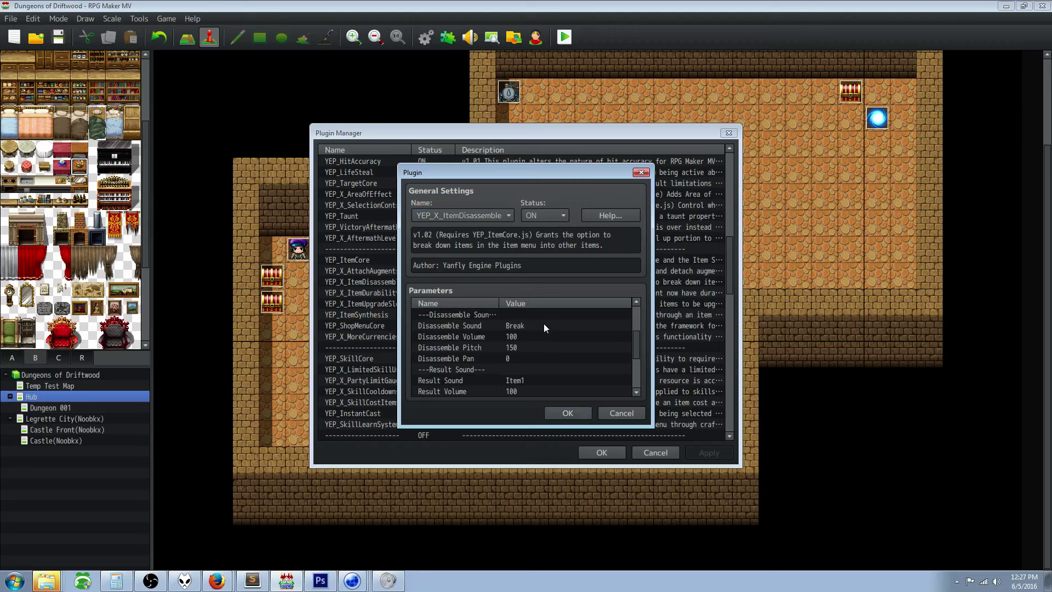
pyautogui.scroll(-1, 529, 343)
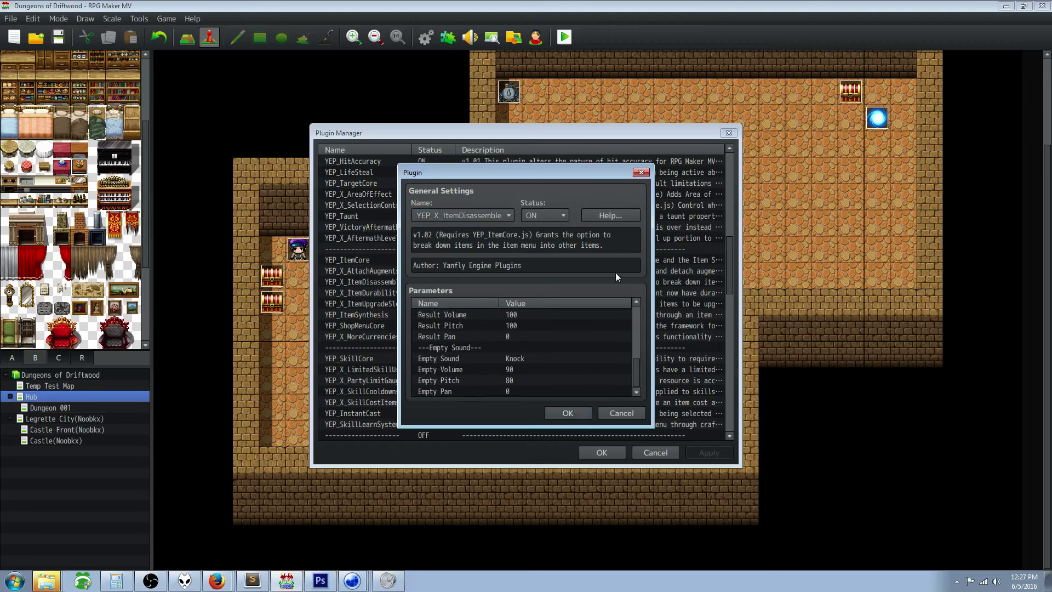
pyautogui.scroll(5, 526, 359)
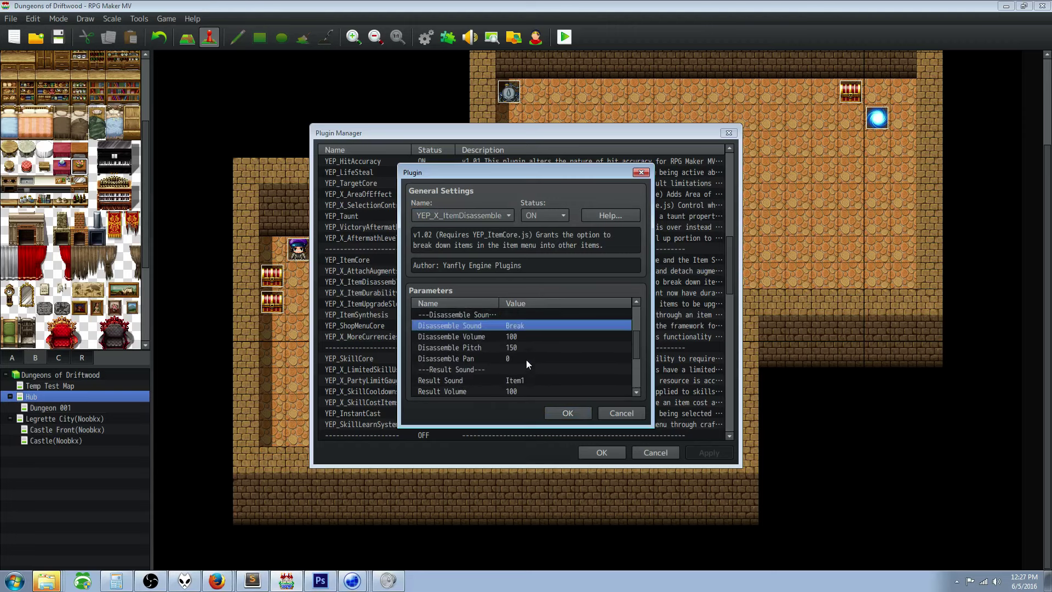
# Read the plugin help on disassemble pool notetags and item quantity formats, and leave the Plugin Manager.
pyautogui.click(593, 218)
pyautogui.scroll(-6, 527, 281)
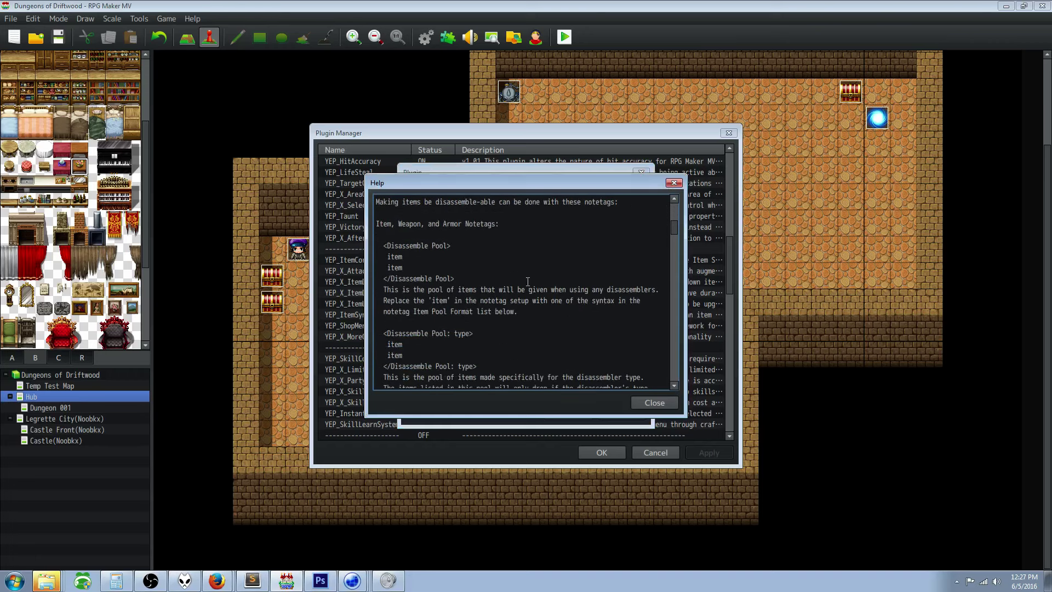
pyautogui.scroll(-8, 669, 230)
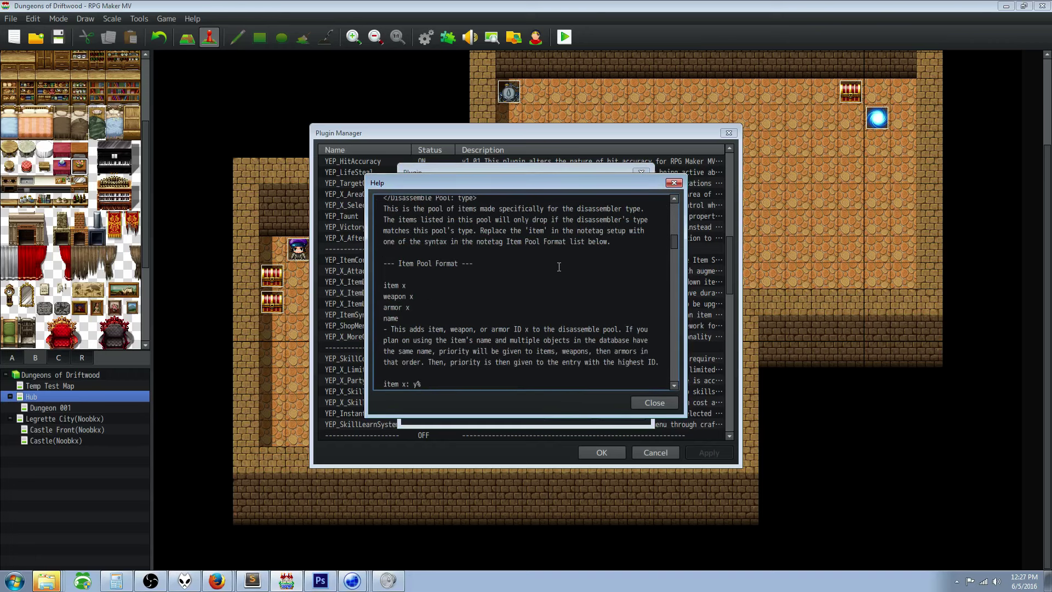
pyautogui.scroll(-3, 555, 268)
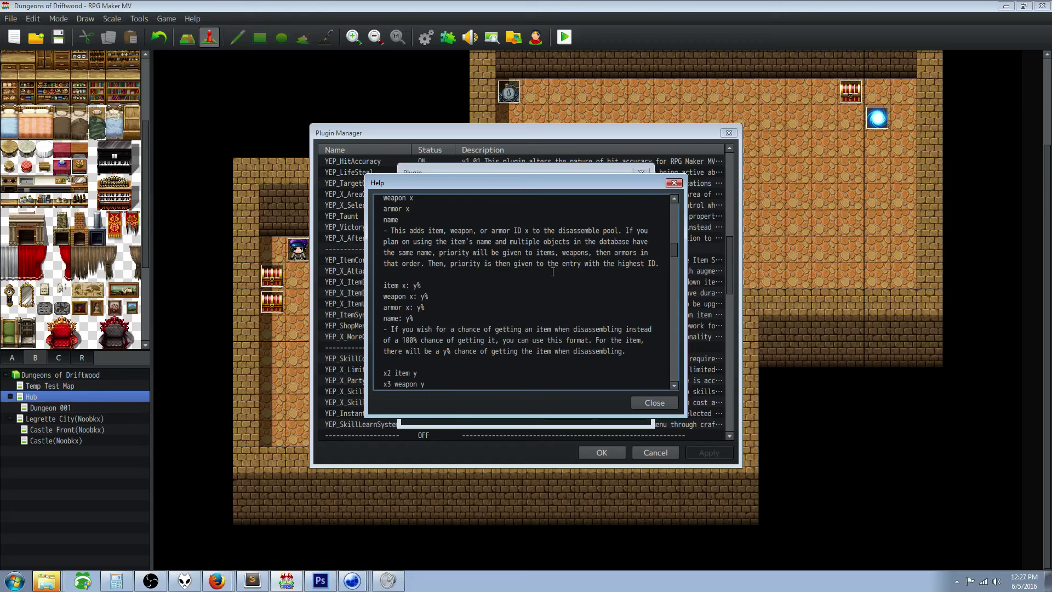
pyautogui.scroll(-3, 553, 273)
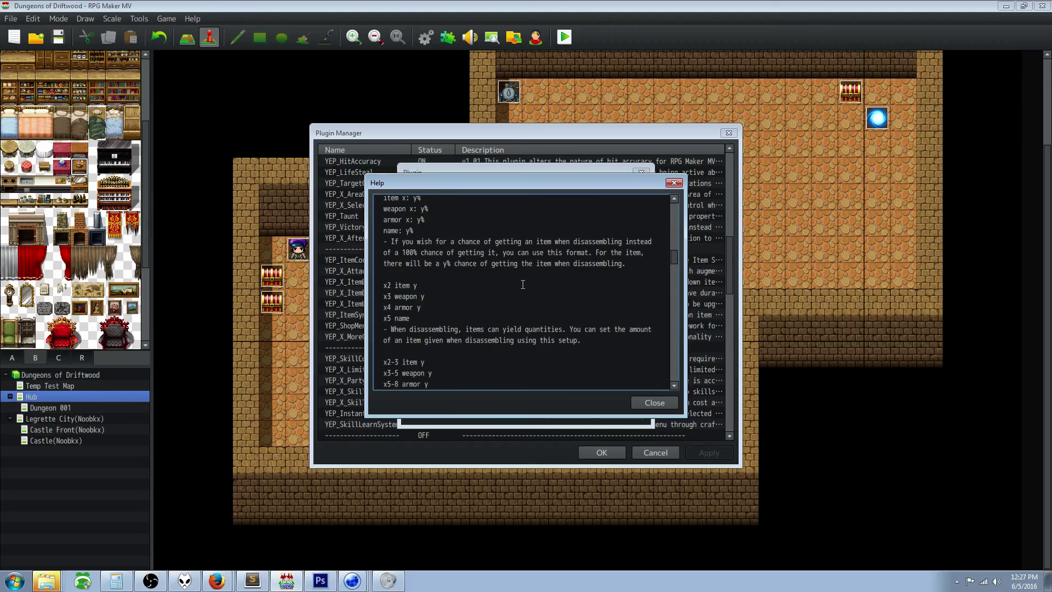
pyautogui.scroll(-2, 523, 284)
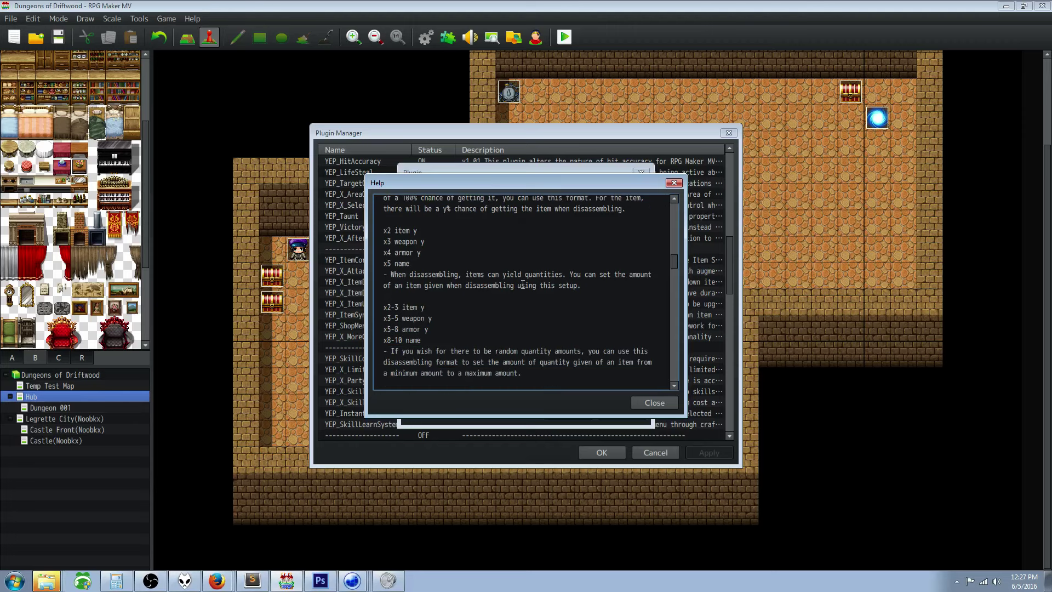
pyautogui.scroll(-8, 523, 285)
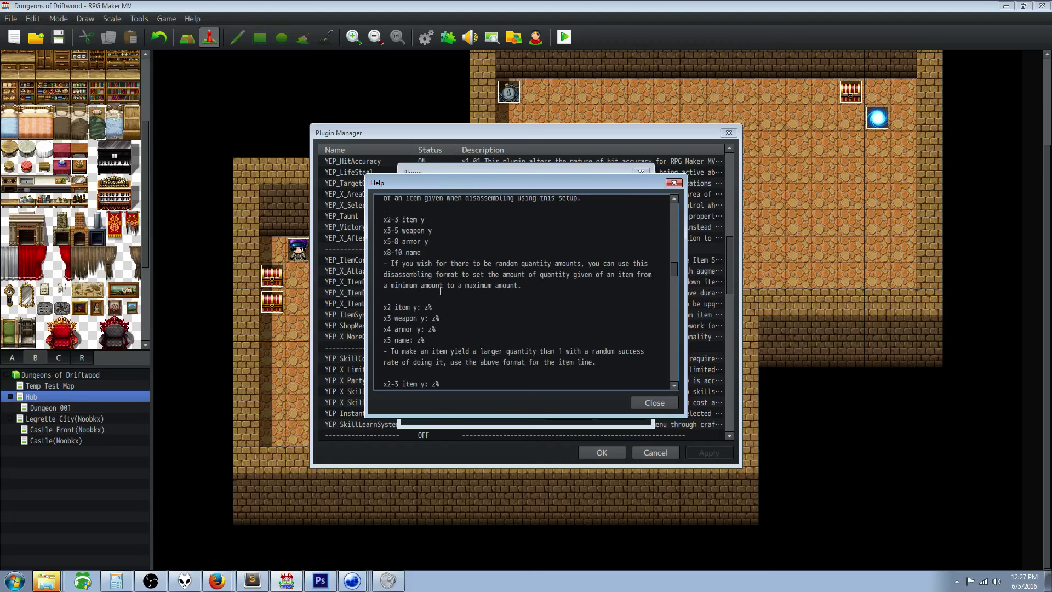
pyautogui.scroll(-15, 451, 281)
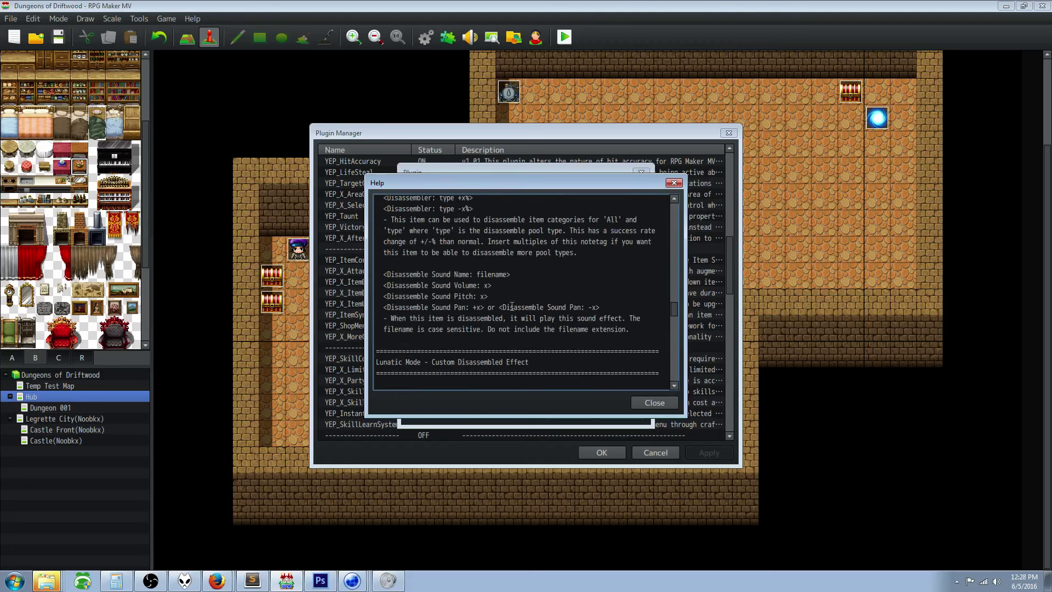
pyautogui.click(663, 404)
pyautogui.click(554, 412)
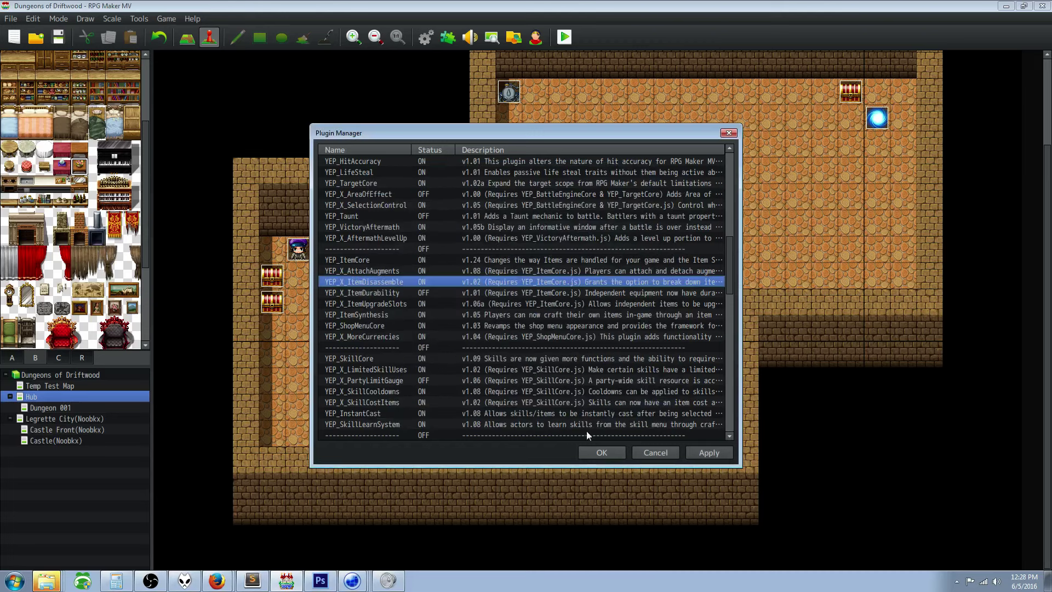
pyautogui.click(601, 453)
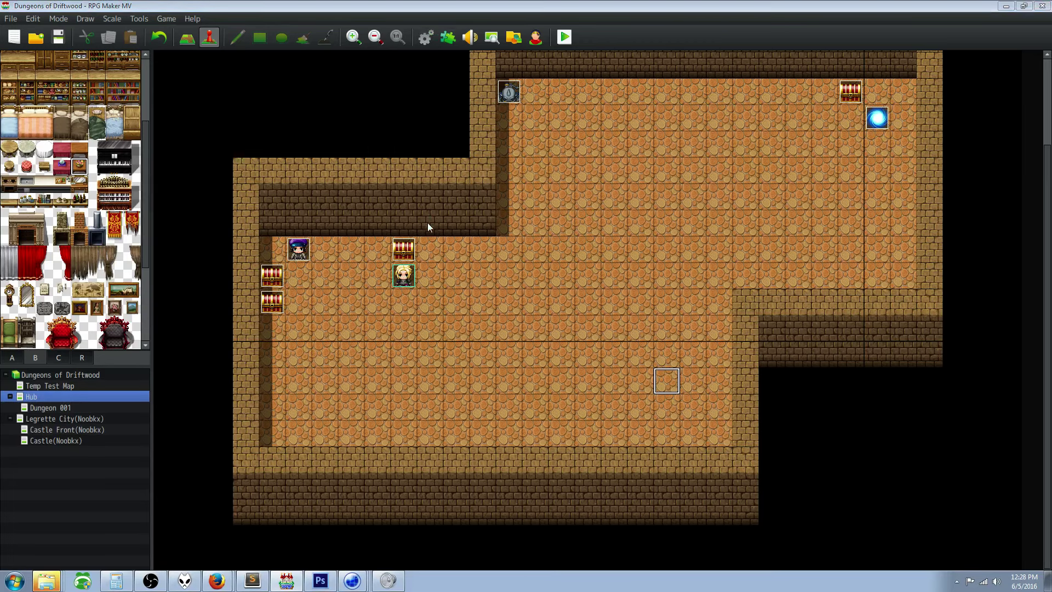
# Open the database's items and examine the Disassembler notetag of the Leathercutting Knife.
pyautogui.press('F9')
pyautogui.click(232, 174)
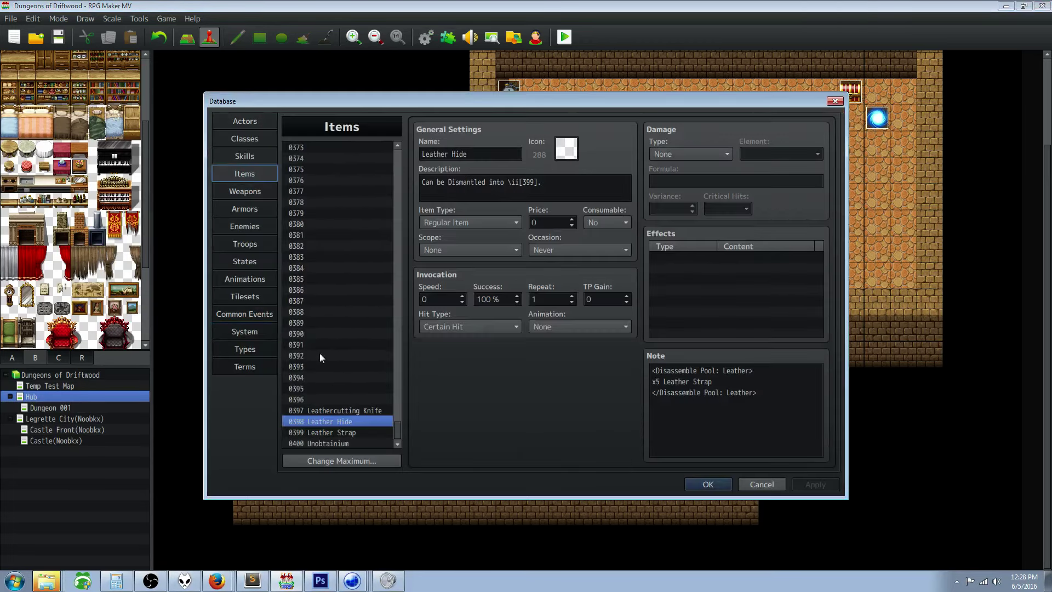
pyautogui.click(350, 411)
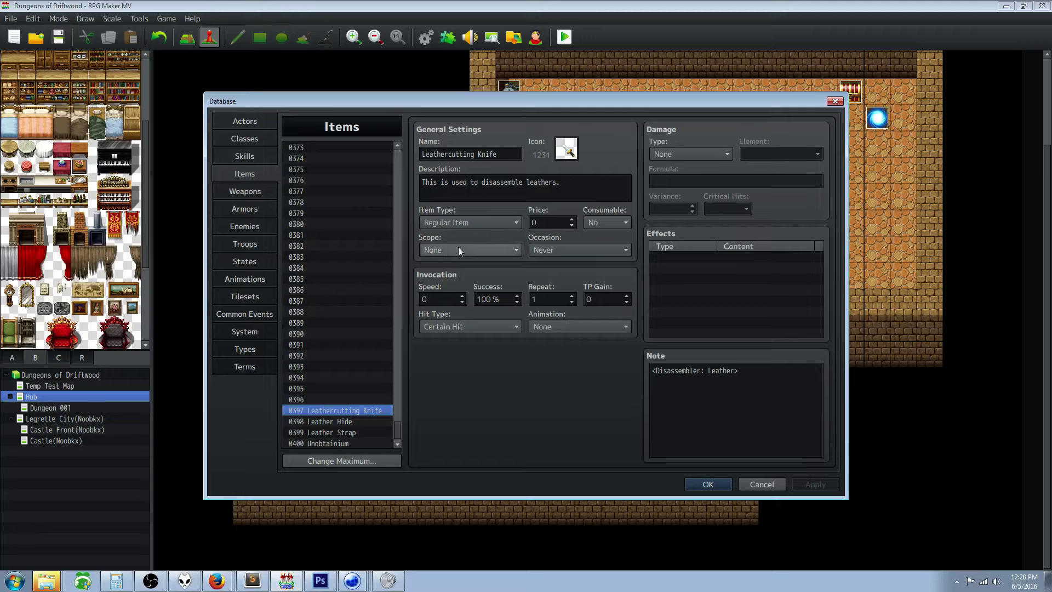
pyautogui.click(775, 411)
pyautogui.moveTo(780, 378); pyautogui.dragTo(647, 378)
pyautogui.click(704, 370)
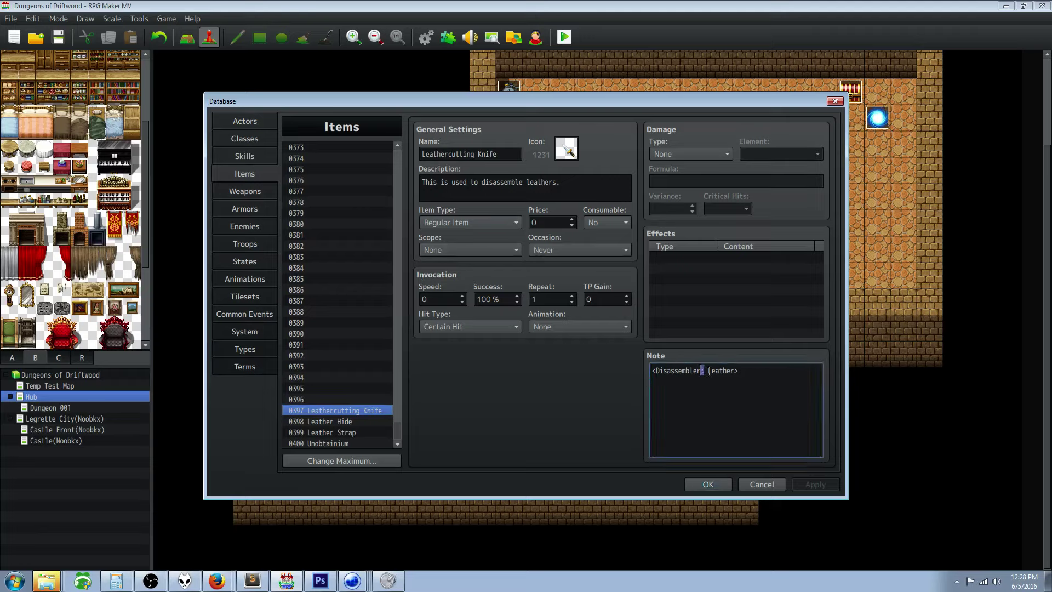
# Try other disassembler types such as Leathercrafting in the Leathercutting Knife's notetag, and set the type back to Leather.
pyautogui.moveTo(708, 370); pyautogui.dragTo(736, 370)
pyautogui.write('scrapi')
pyautogui.press('BackSpace')
pyautogui.press('BackSpace')
pyautogui.press('BackSpace')
pyautogui.press('BackSpace')
pyautogui.press('BackSpace')
pyautogui.press('BackSpace')
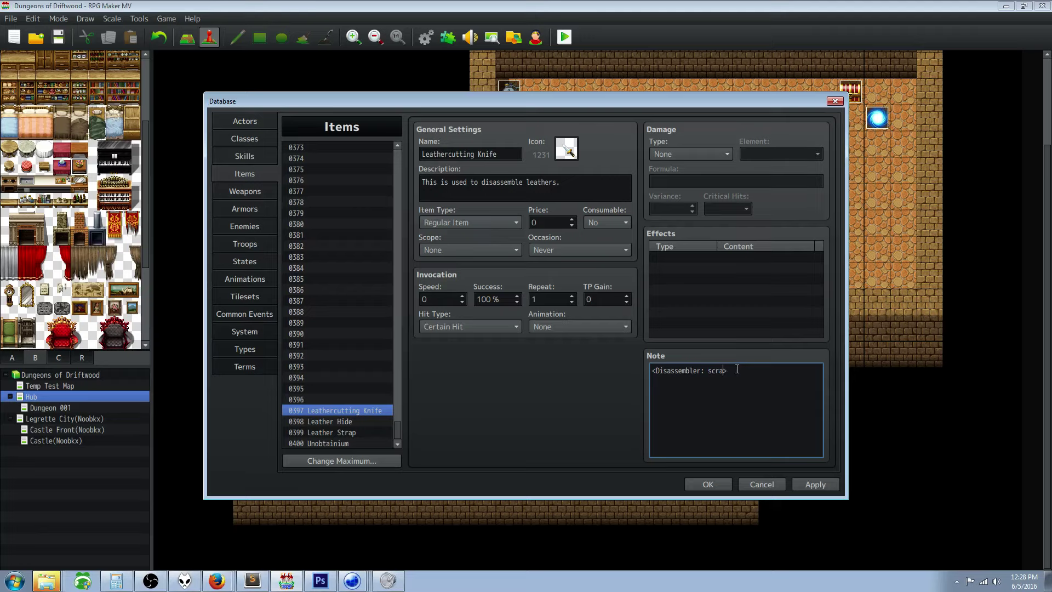
pyautogui.write('Leathercrafting')
pyautogui.press('BackSpace')
pyautogui.press('BackSpace')
pyautogui.press('BackSpace')
pyautogui.press('BackSpace')
pyautogui.press('BackSpace')
pyautogui.press('BackSpace')
pyautogui.press('BackSpace')
pyautogui.press('BackSpace')
# Compare the Leathercutting Knife's Disassembler notetag with the Disassemble Pool notetag of the Leather Hide.
pyautogui.moveTo(708, 370); pyautogui.dragTo(734, 371)
pyautogui.moveTo(659, 372); pyautogui.dragTo(789, 378)
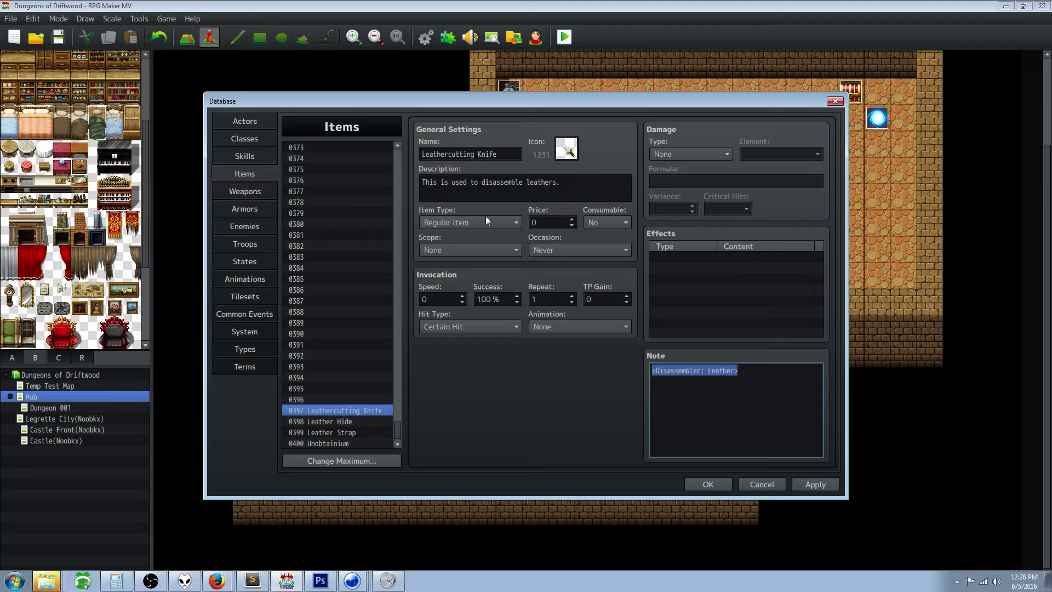
pyautogui.click(742, 394)
pyautogui.click(342, 422)
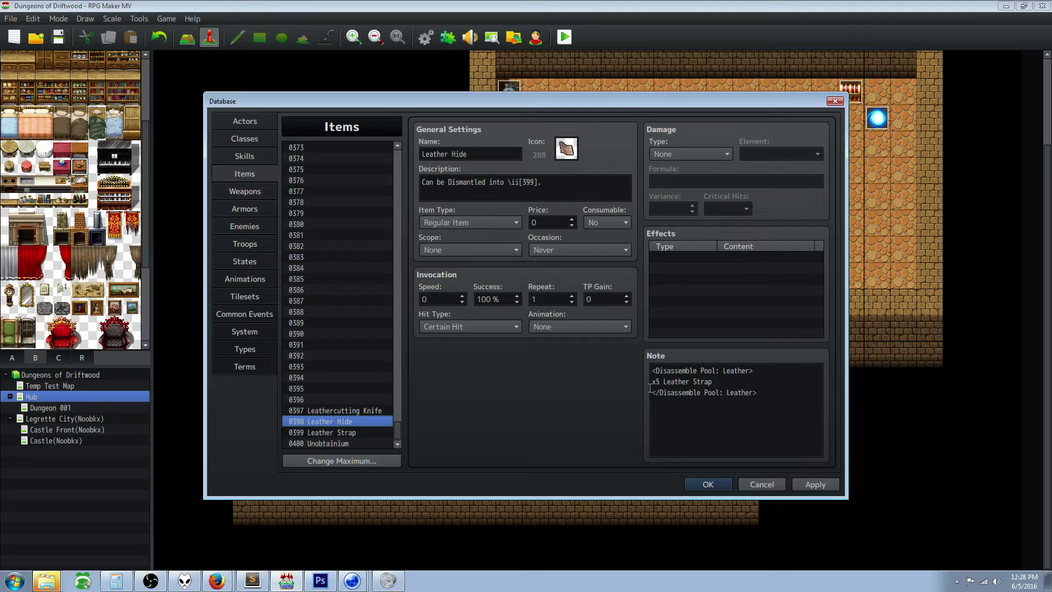
pyautogui.moveTo(652, 370); pyautogui.dragTo(780, 373)
pyautogui.click(749, 371)
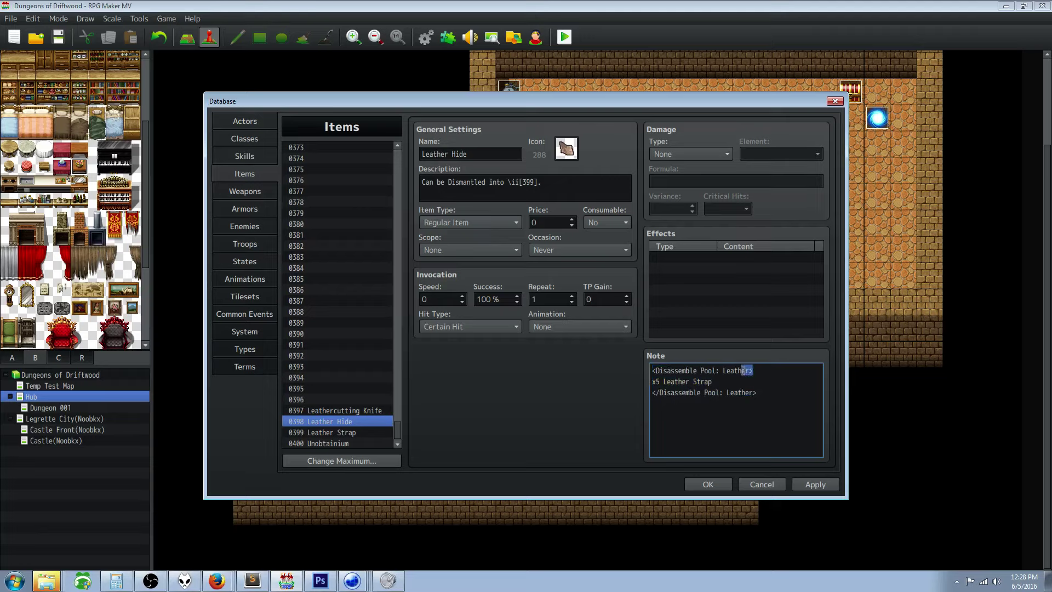
pyautogui.doubleClick(740, 371)
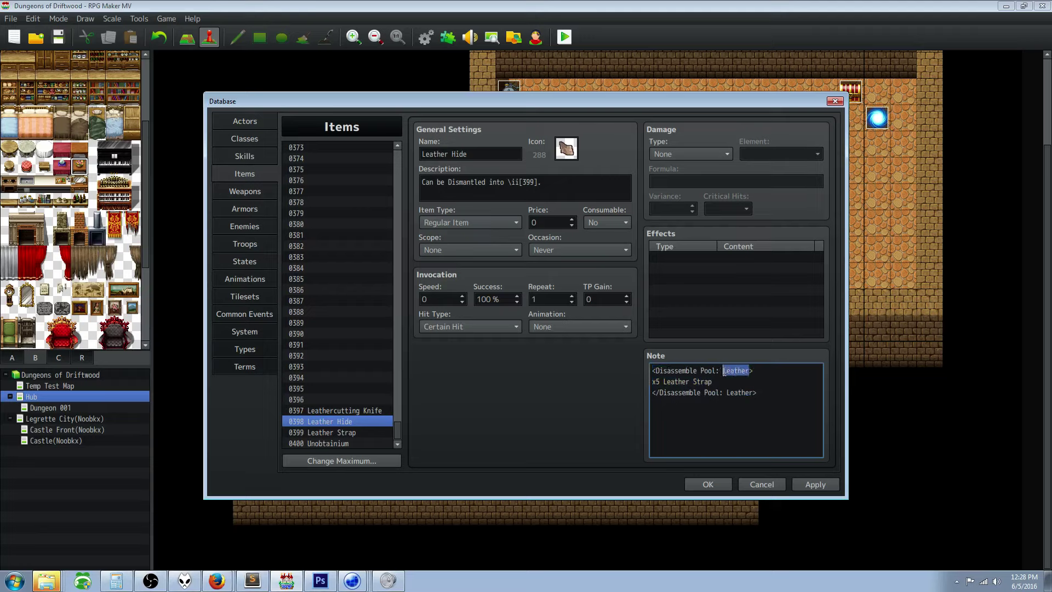
pyautogui.click(654, 370)
pyautogui.moveTo(654, 370); pyautogui.dragTo(725, 371)
pyautogui.click(758, 371)
pyautogui.click(742, 371)
pyautogui.moveTo(723, 370); pyautogui.dragTo(651, 371)
pyautogui.click(379, 412)
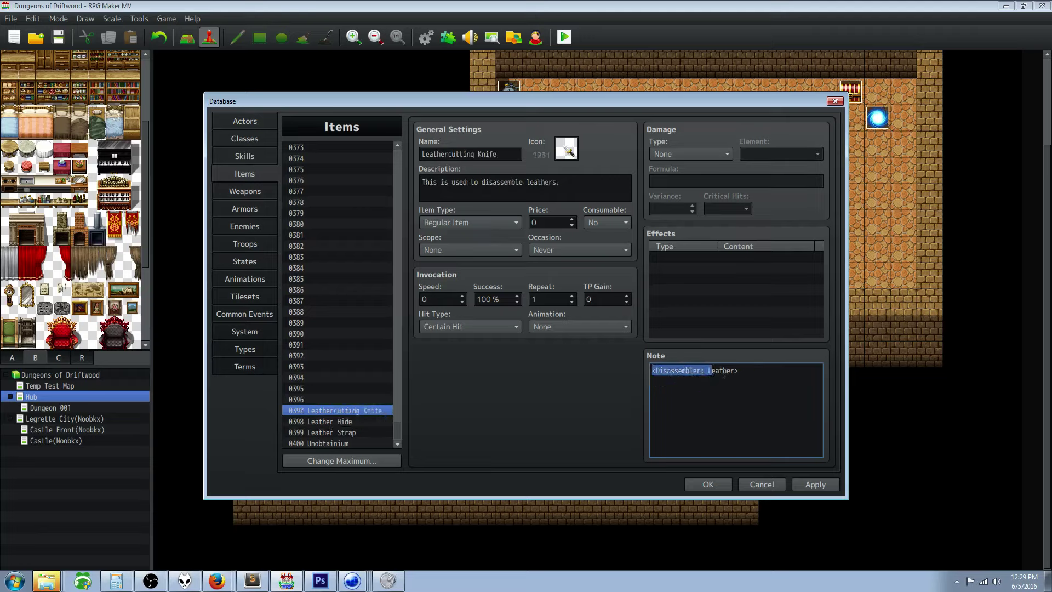
pyautogui.moveTo(714, 370); pyautogui.dragTo(731, 371)
pyautogui.click(335, 423)
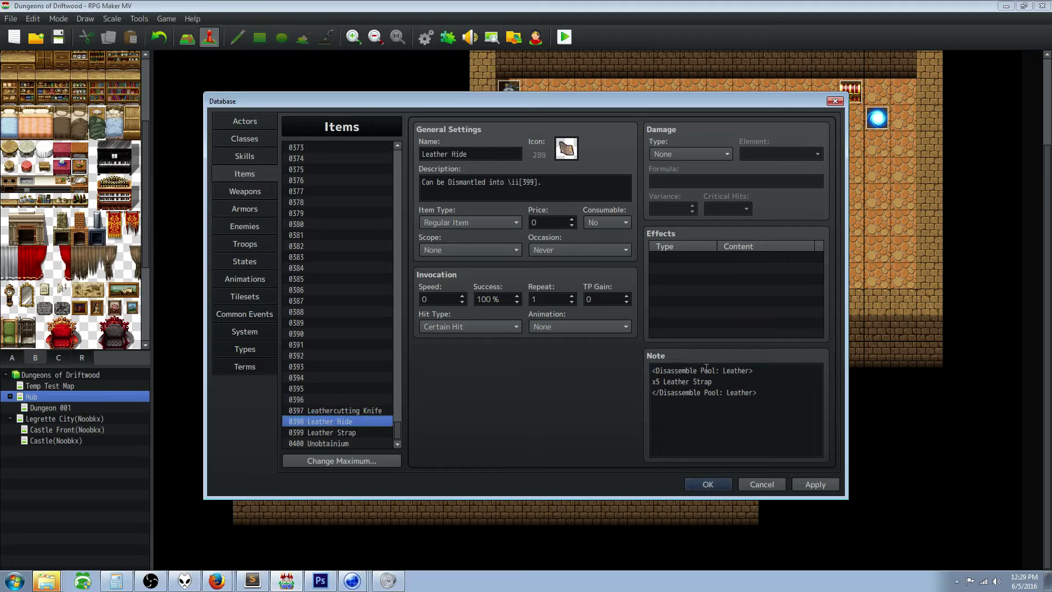
# Examine the Leather pool type and the quantity line in the Leather Hide's Disassemble Pool notetag.
pyautogui.moveTo(651, 371); pyautogui.dragTo(722, 371)
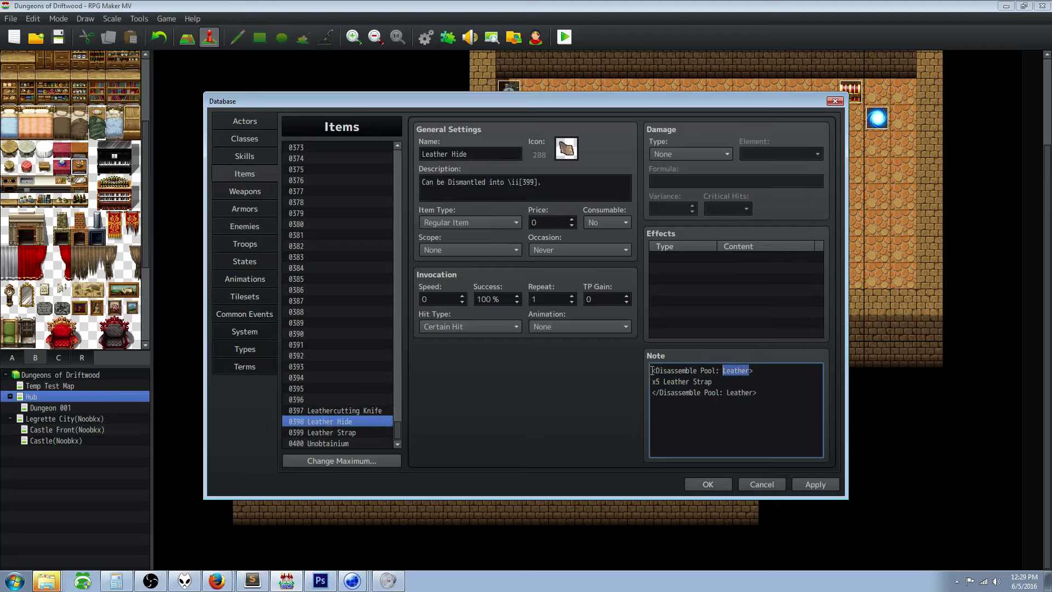
pyautogui.click(729, 372)
pyautogui.moveTo(714, 381); pyautogui.dragTo(629, 399)
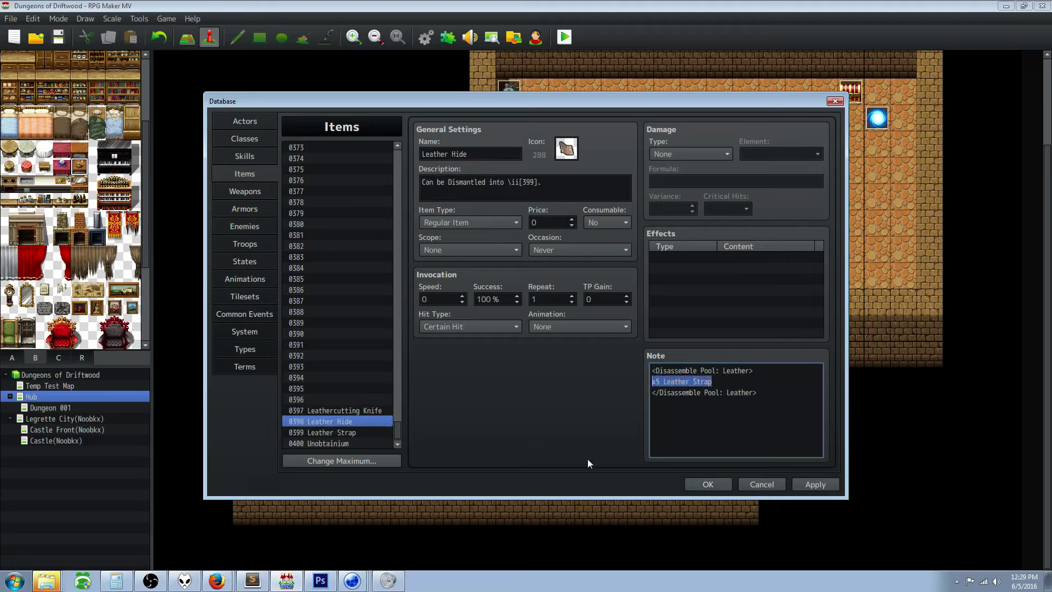
pyautogui.click(719, 382)
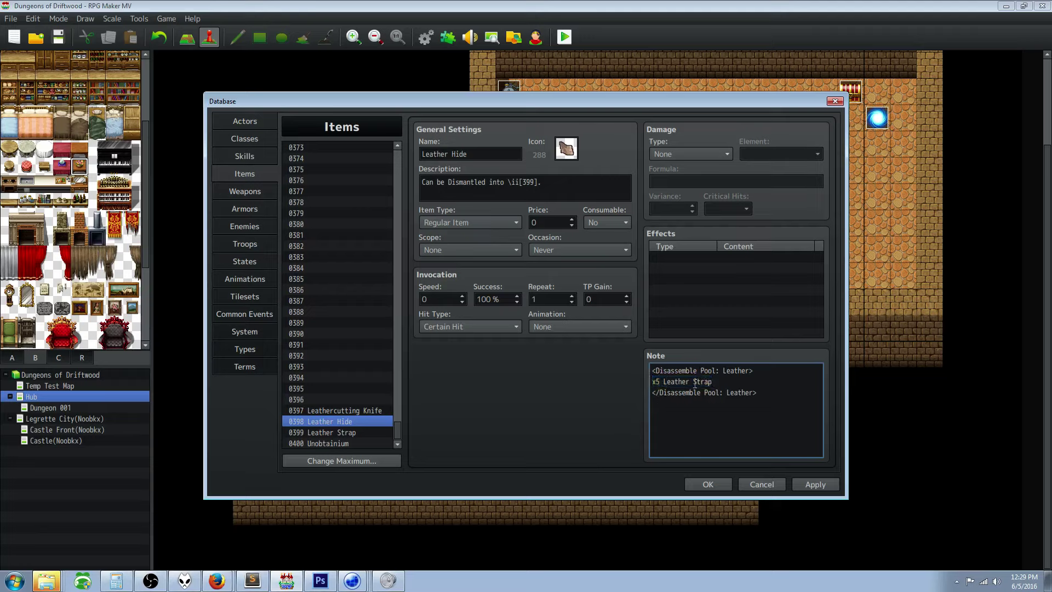
pyautogui.moveTo(661, 382); pyautogui.dragTo(657, 382)
# Try adding a second line with the quantity written first, "5x Leather S", to the Leather Hide's Disassemble Pool notetag.
pyautogui.click(725, 387)
pyautogui.press('Return')
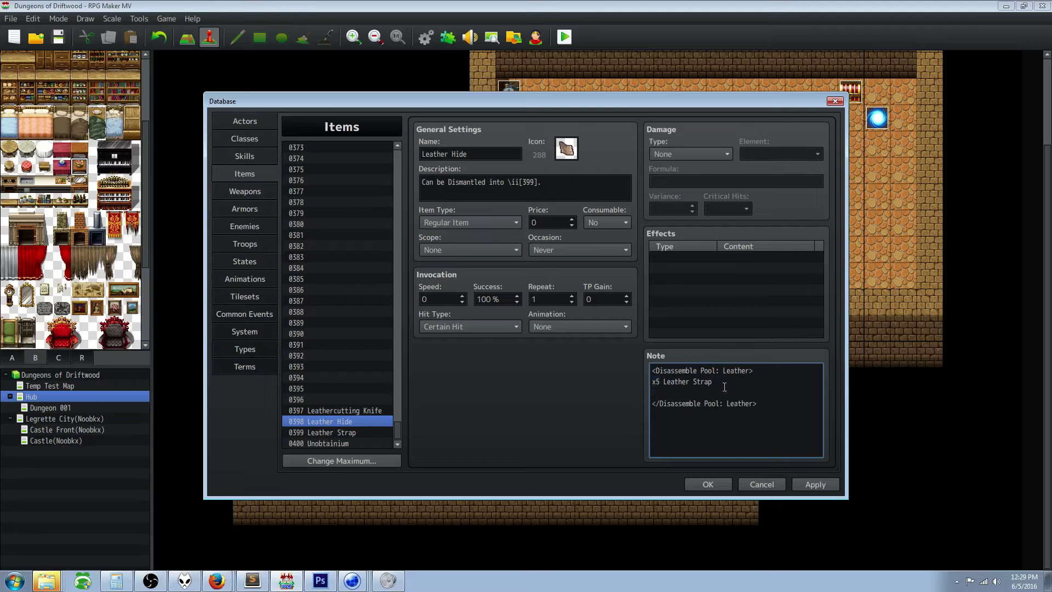
pyautogui.write('x5')
pyautogui.press('BackSpace')
pyautogui.press('BackSpace')
pyautogui.write('5x Leather')
pyautogui.write(' S')
# Try listing Leather Strap on three separate lines without any quantity in the Leather Hide's Disassemble Pool notetag.
pyautogui.moveTo(696, 390); pyautogui.dragTo(653, 390)
pyautogui.click(656, 387)
pyautogui.moveTo(719, 387); pyautogui.dragTo(661, 391)
pyautogui.press('BackSpace')
pyautogui.write('tr')
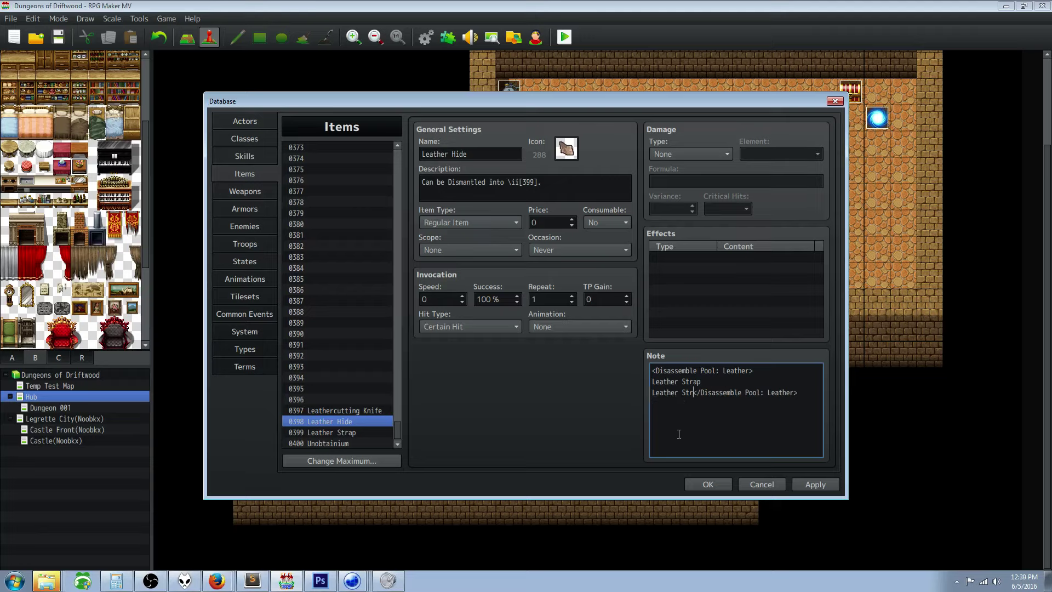
pyautogui.write('ap')
pyautogui.press('Return')
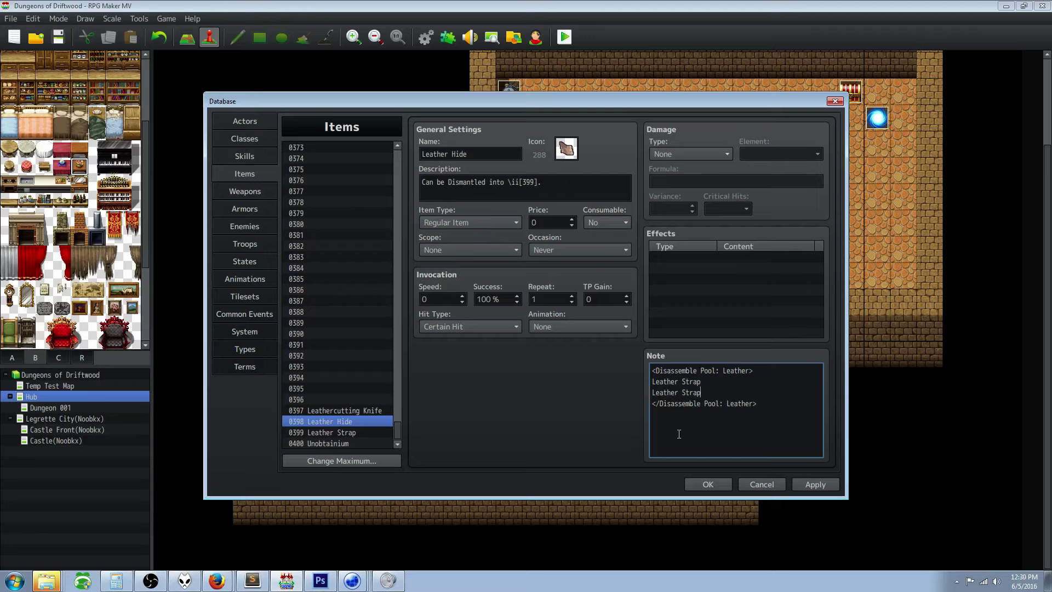
pyautogui.press('Return')
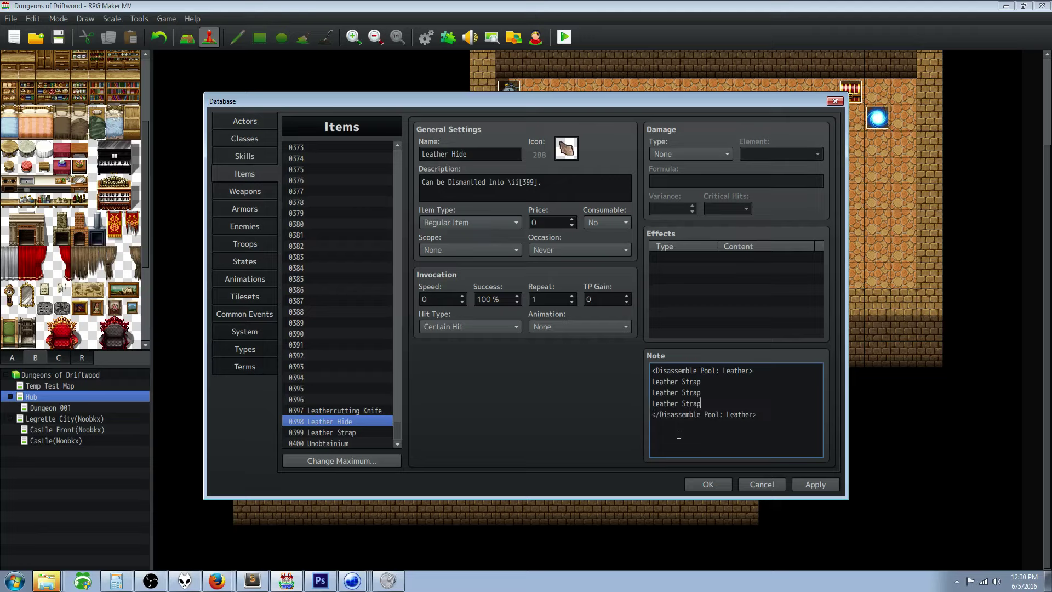
# Remove the extra Leather Strap lines and restore the single pool line "x5 Leather Strap".
pyautogui.moveTo(702, 405); pyautogui.dragTo(627, 386)
pyautogui.press('BackSpace')
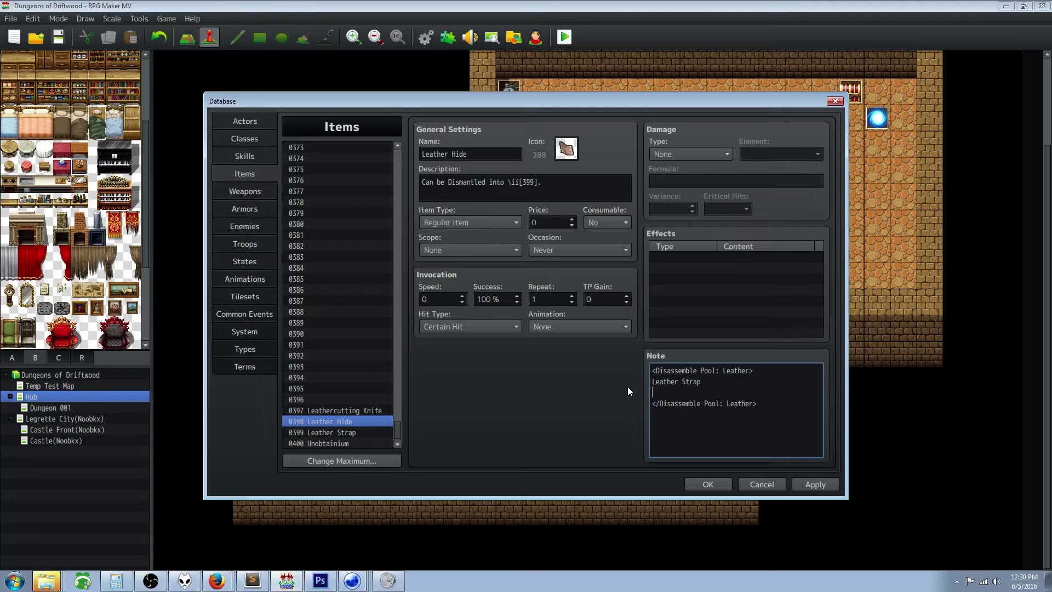
pyautogui.press('BackSpace')
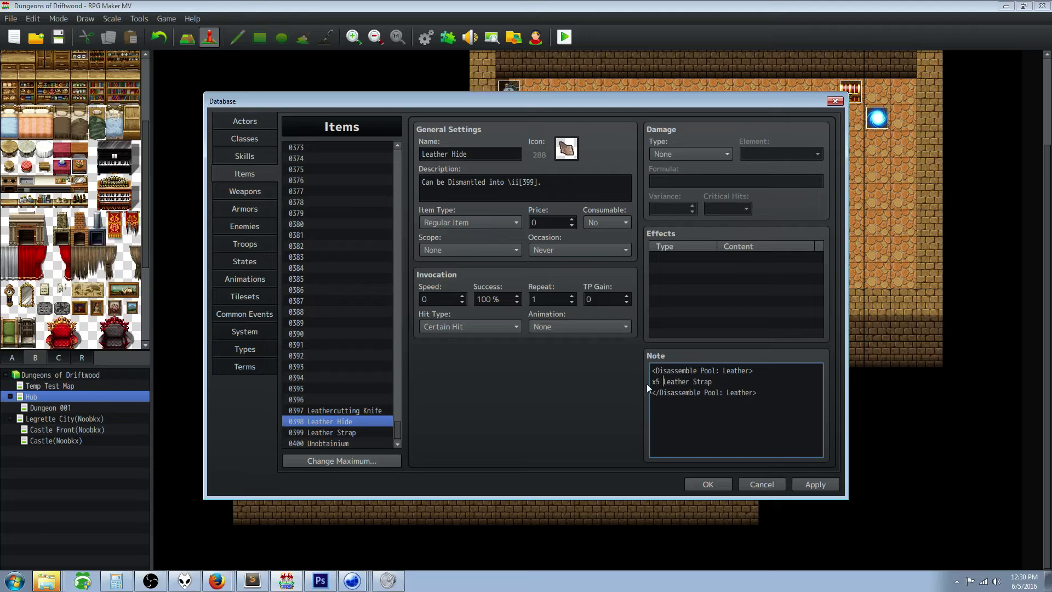
# Try the item ID format "x5 item: 399" in the Leather Hide's pool line, and change it back to "x5 Leather Strap".
pyautogui.click(713, 384)
pyautogui.write('item: 399')
pyautogui.moveTo(731, 371); pyautogui.dragTo(690, 372)
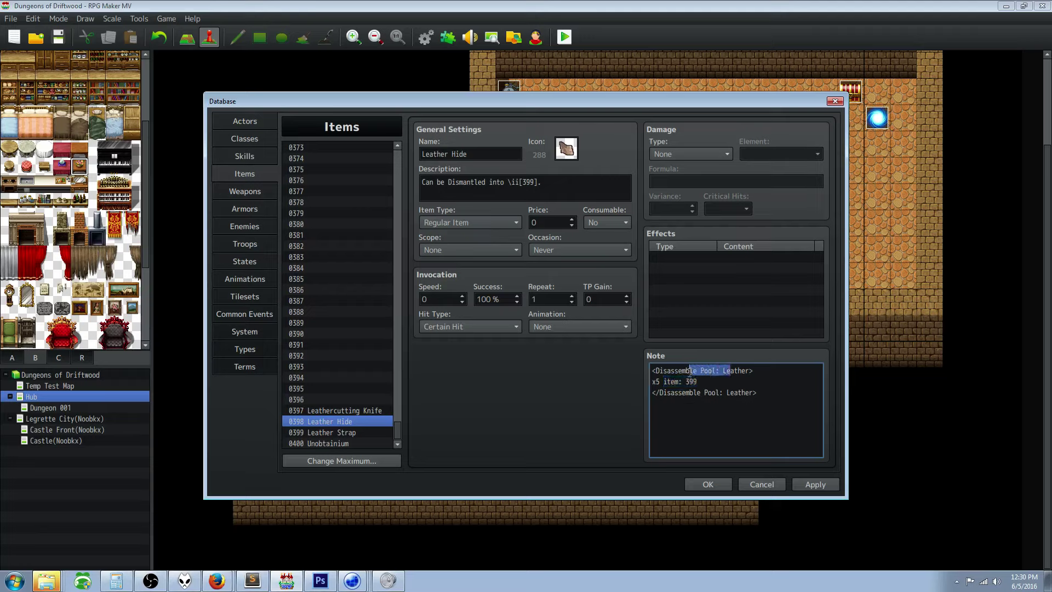
pyautogui.click(701, 382)
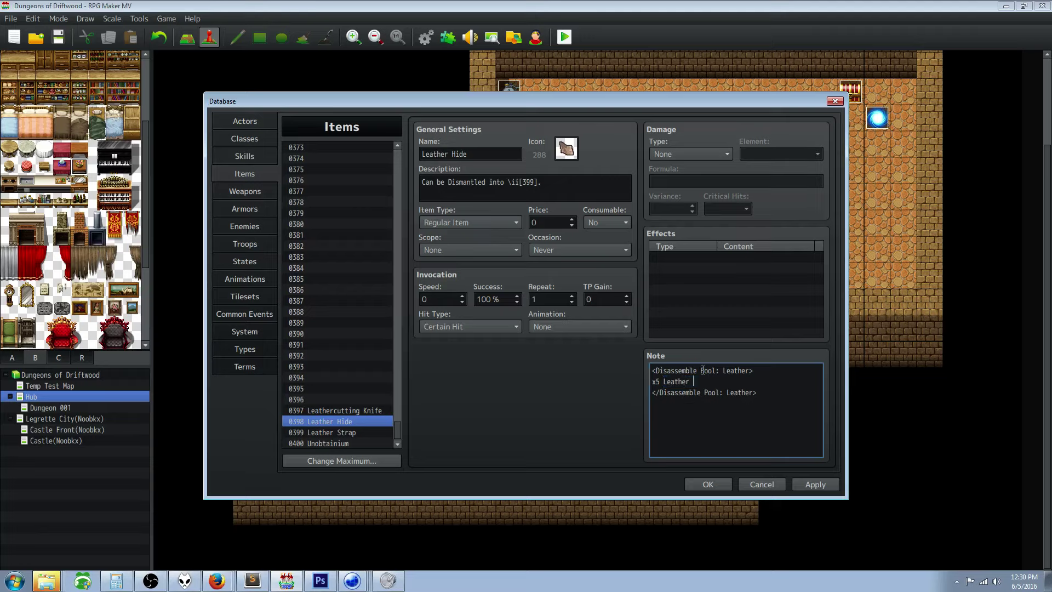
# Review the notetags of the Leather Hide and the Leathercutting Knife, and accept the database settings.
pyautogui.moveTo(756, 386); pyautogui.dragTo(652, 370)
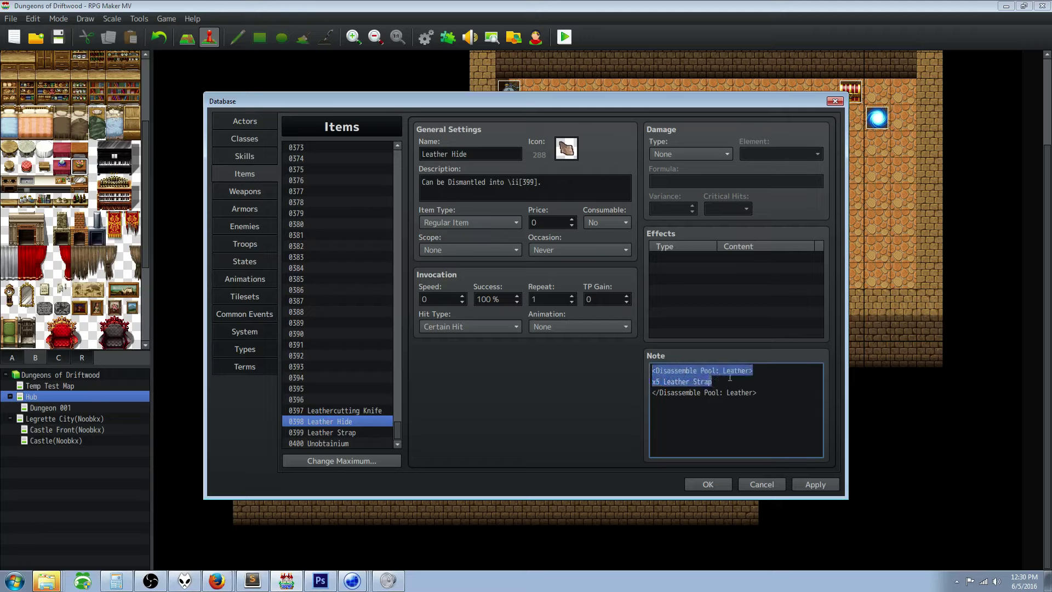
pyautogui.click(711, 373)
pyautogui.click(373, 411)
pyautogui.click(370, 421)
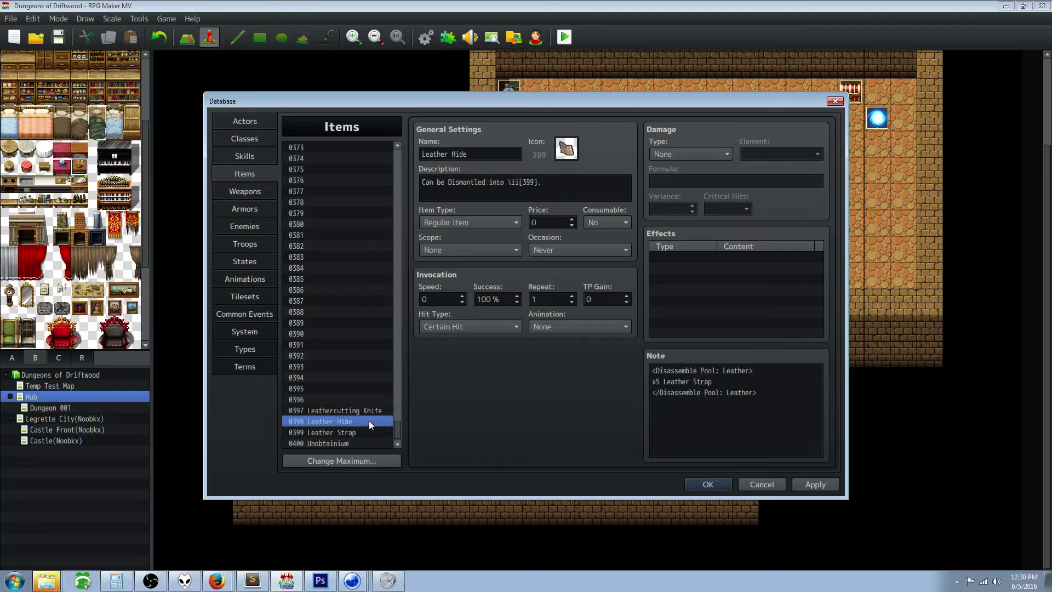
pyautogui.click(701, 485)
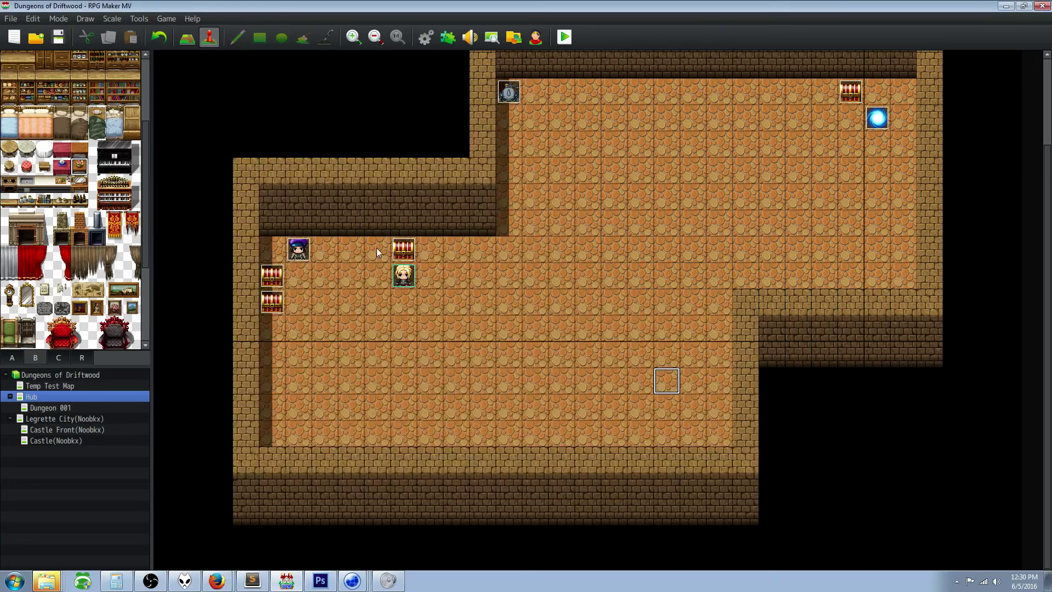
# Review the chest event above the player's start, playtest the game and open that chest to collect its contents.
pyautogui.doubleClick(408, 252)
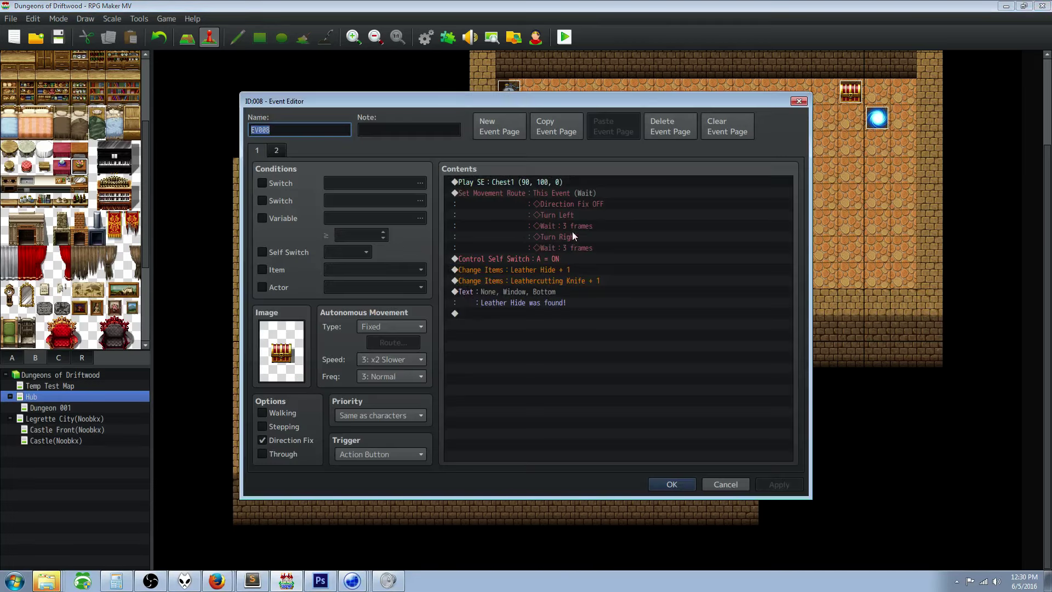
pyautogui.click(671, 484)
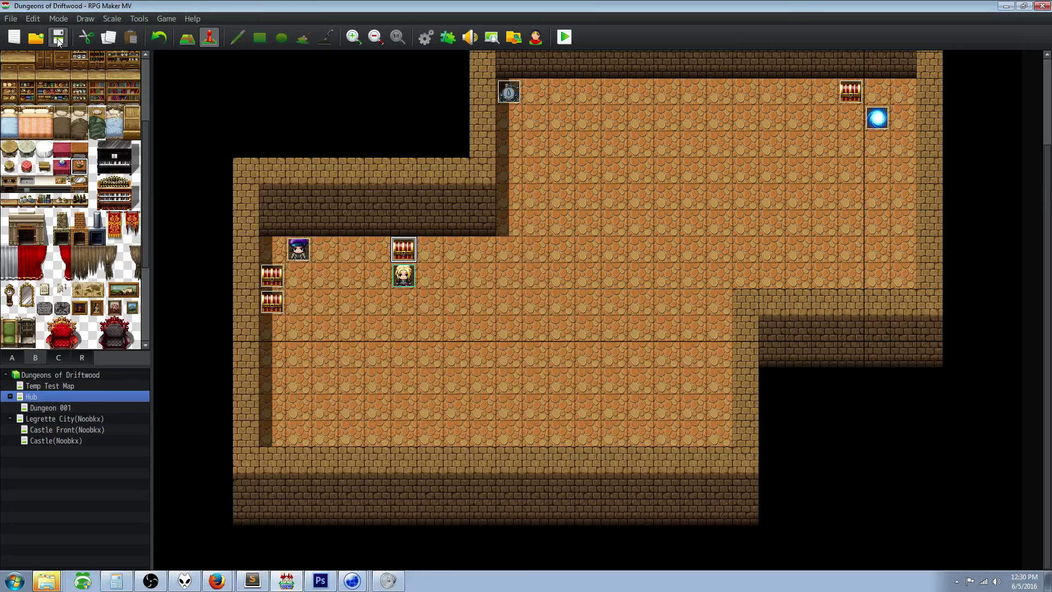
pyautogui.click(564, 37)
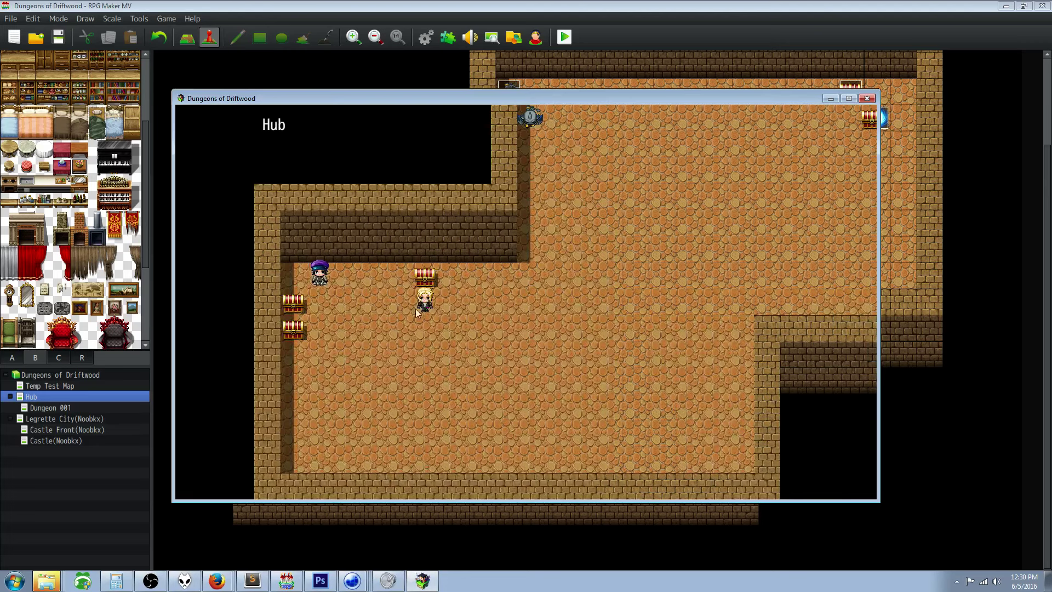
pyautogui.press('Return')
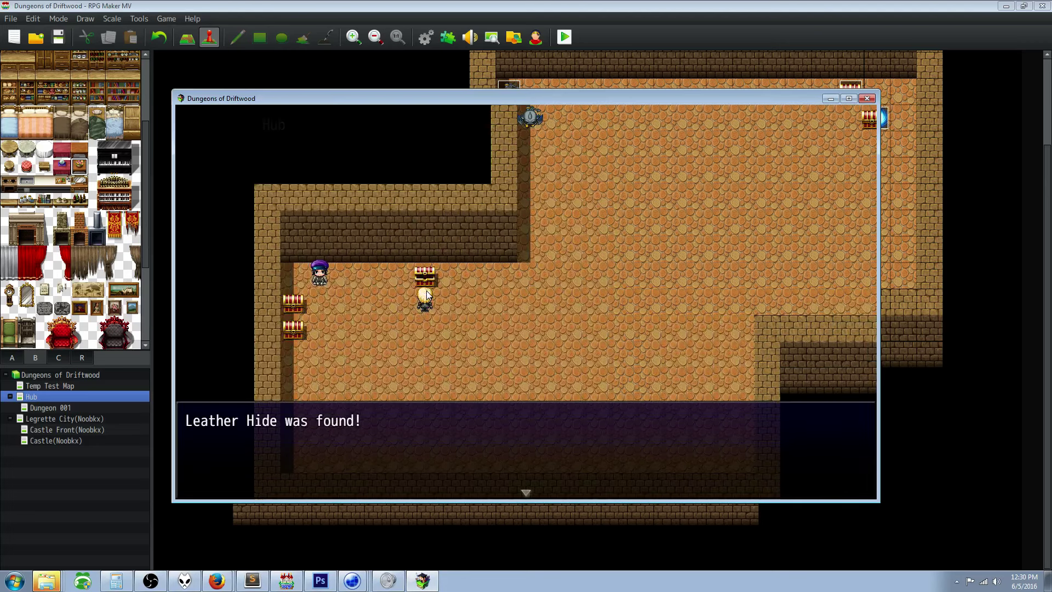
pyautogui.press('Return')
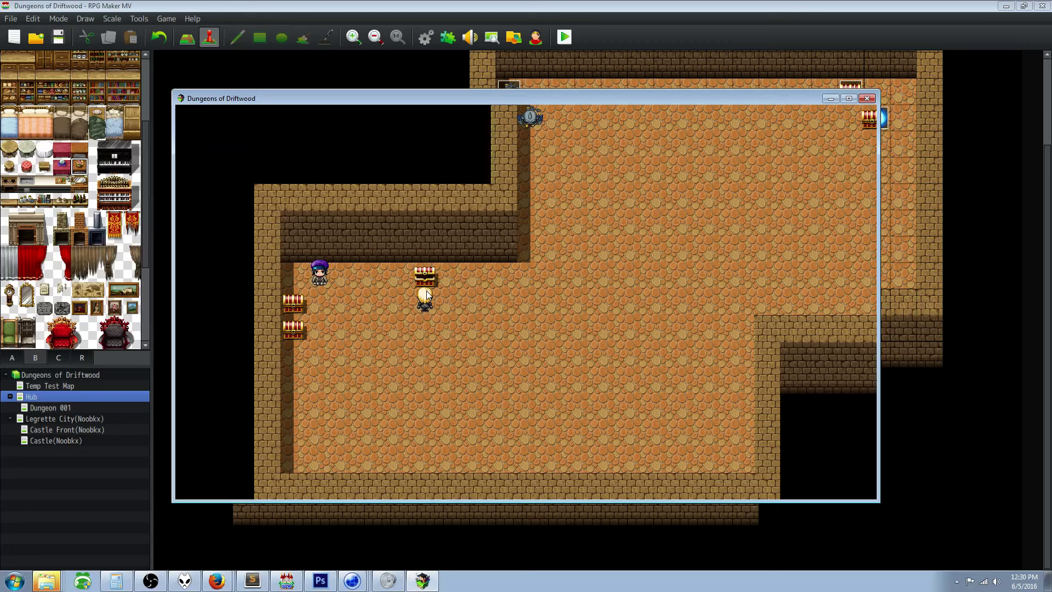
# Open the item screen from the in-game menu and enter the Item category.
pyautogui.press('Escape')
pyautogui.press('Down')
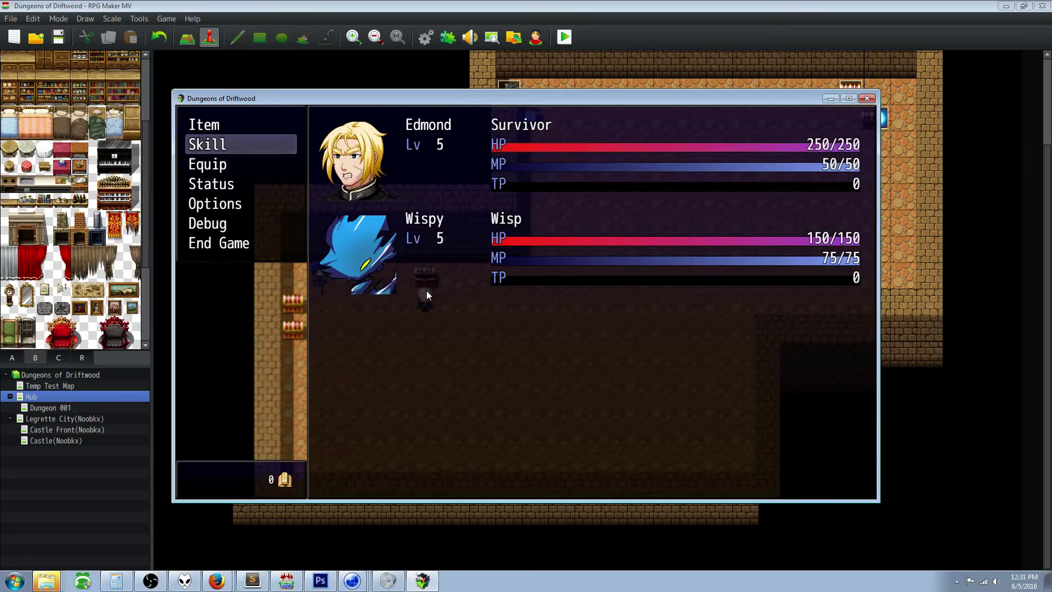
pyautogui.press('Up')
pyautogui.press('Return')
pyautogui.press('Down')
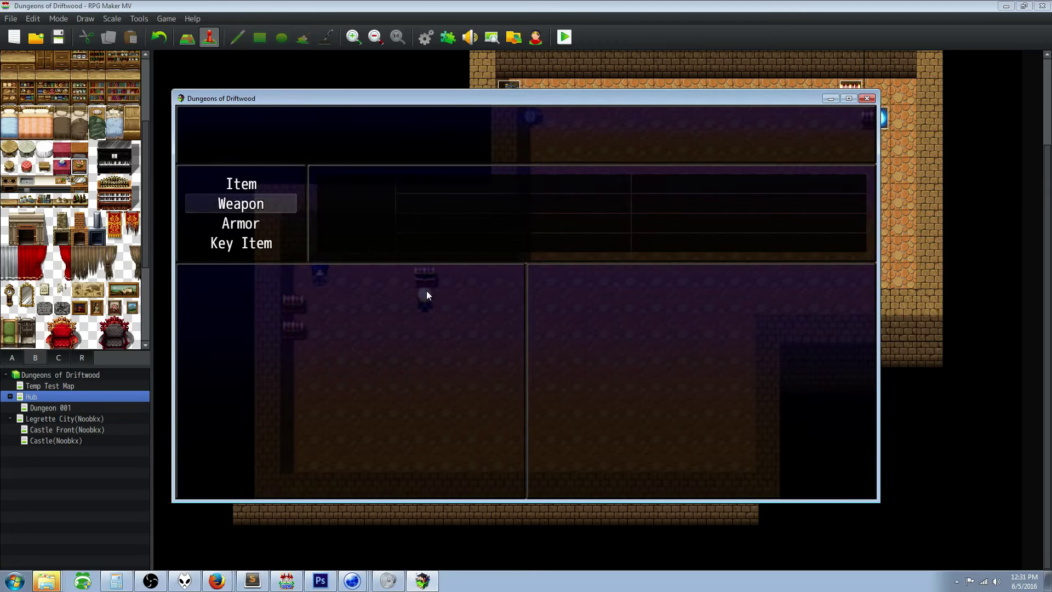
pyautogui.press('Down')
pyautogui.press('Down')
pyautogui.press('Down')
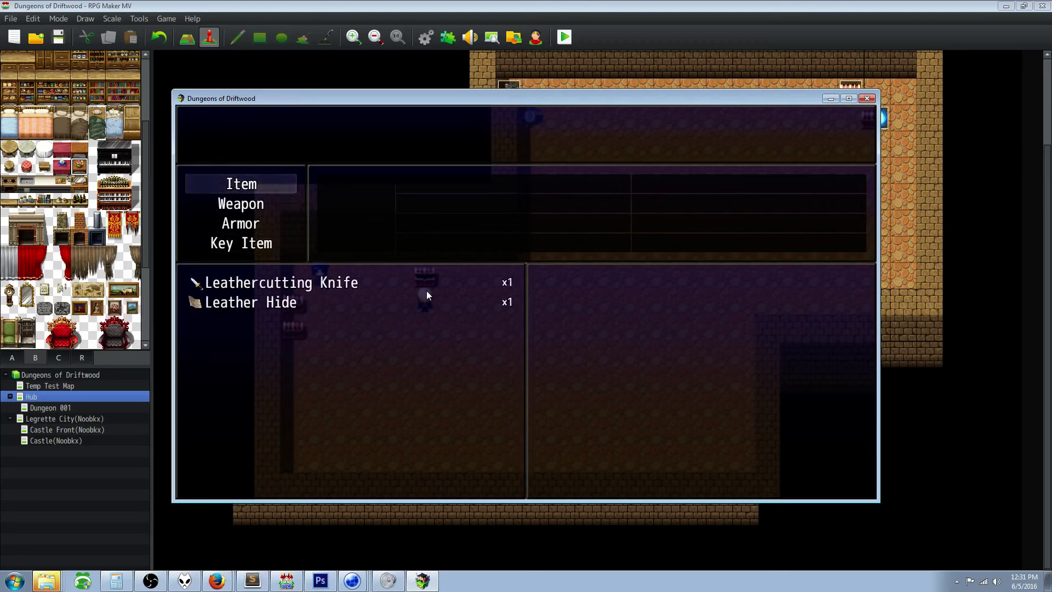
pyautogui.press('Return')
# Compare the descriptions of the Leathercutting Knife and Leather Hide, and look over the actions offered for the Leather Hide.
pyautogui.press('Down')
pyautogui.press('Up')
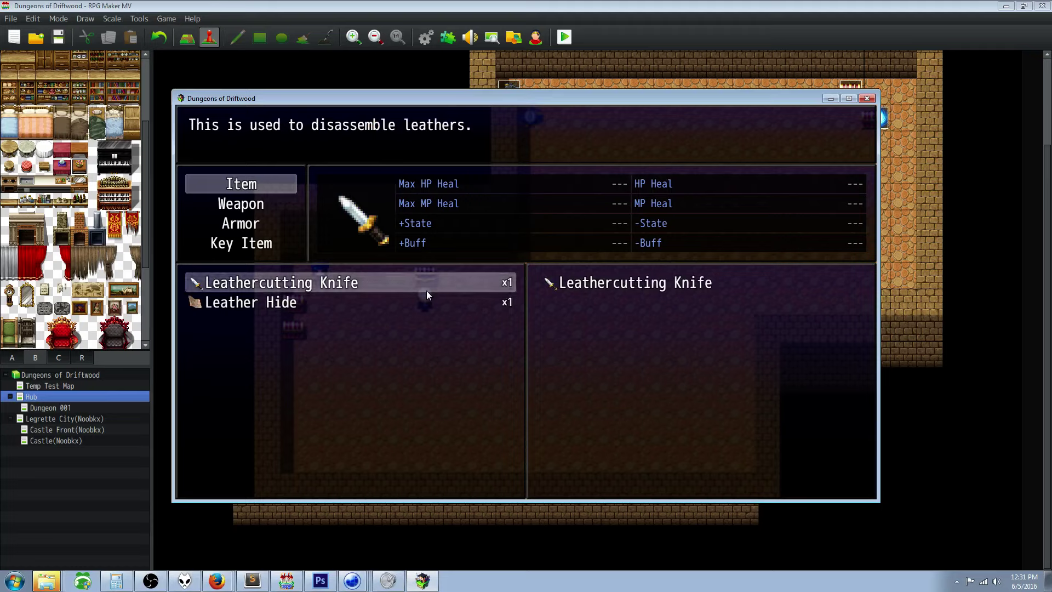
pyautogui.press('Down')
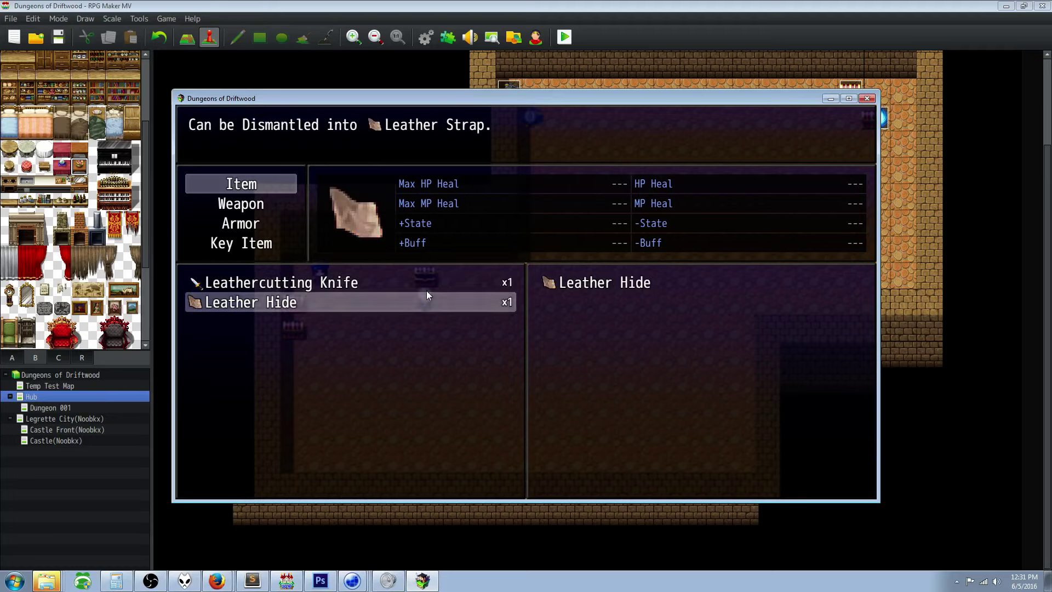
pyautogui.press('Up')
pyautogui.press('Down')
pyautogui.press('Return')
pyautogui.press('Down')
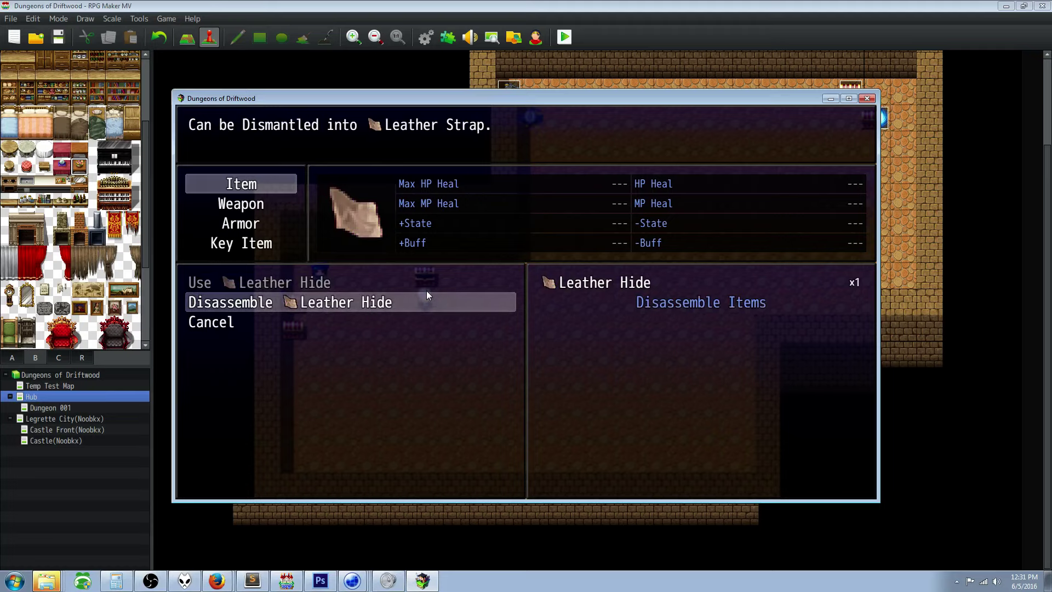
pyautogui.press('Up')
pyautogui.press('Down')
pyautogui.press('Escape')
# Look over the actions offered for the Leathercutting Knife, and return to the item list.
pyautogui.press('Up')
pyautogui.press('Return')
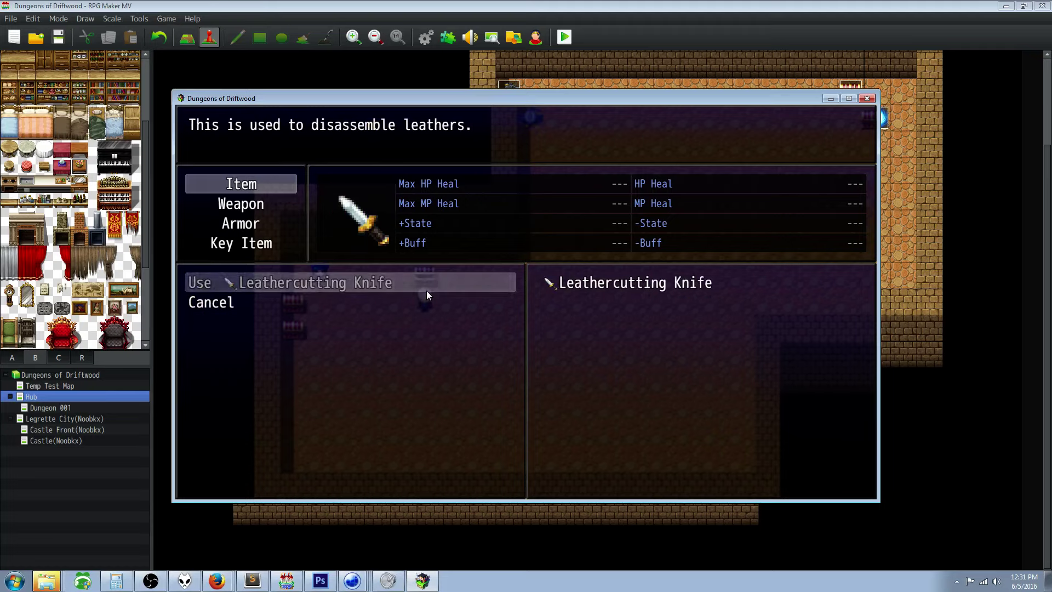
pyautogui.press('Down')
pyautogui.press('Up')
pyautogui.press('Escape')
# Disassemble the Leather Hide using the Leathercutting Knife.
pyautogui.press('Down')
pyautogui.press('Return')
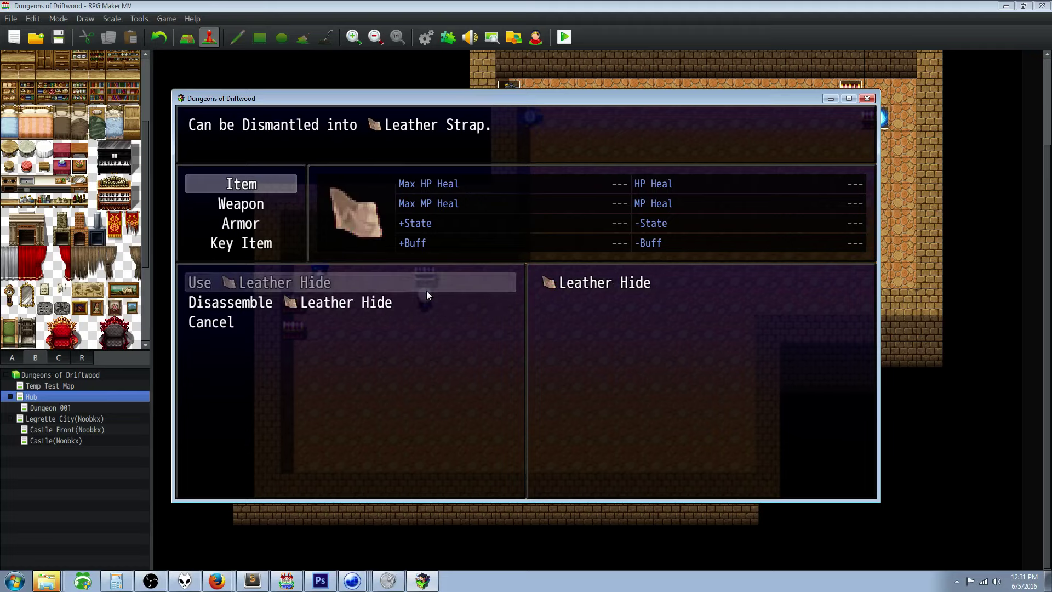
pyautogui.press('Down')
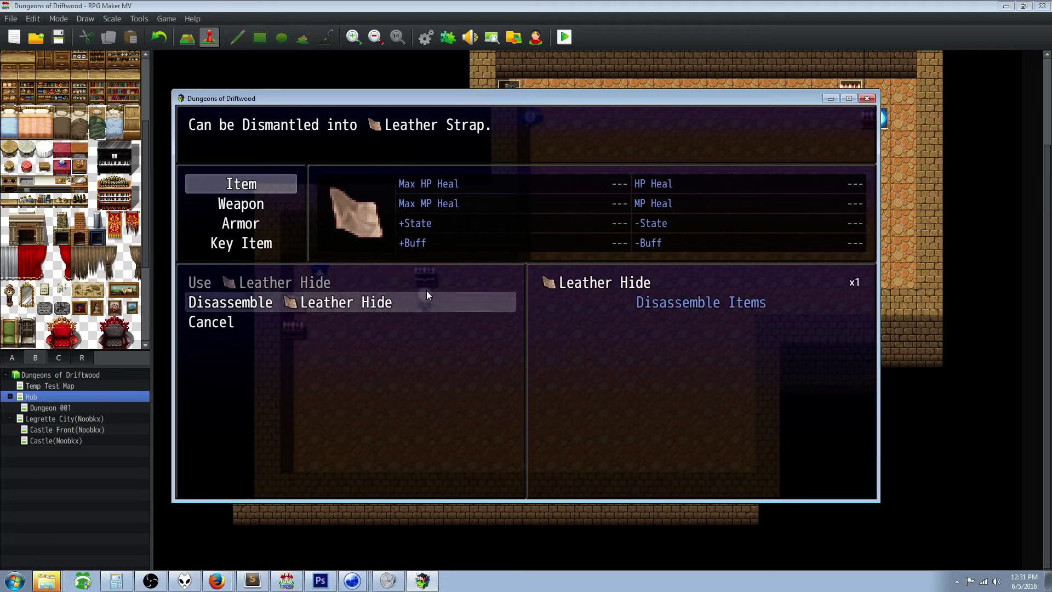
pyautogui.press('Return')
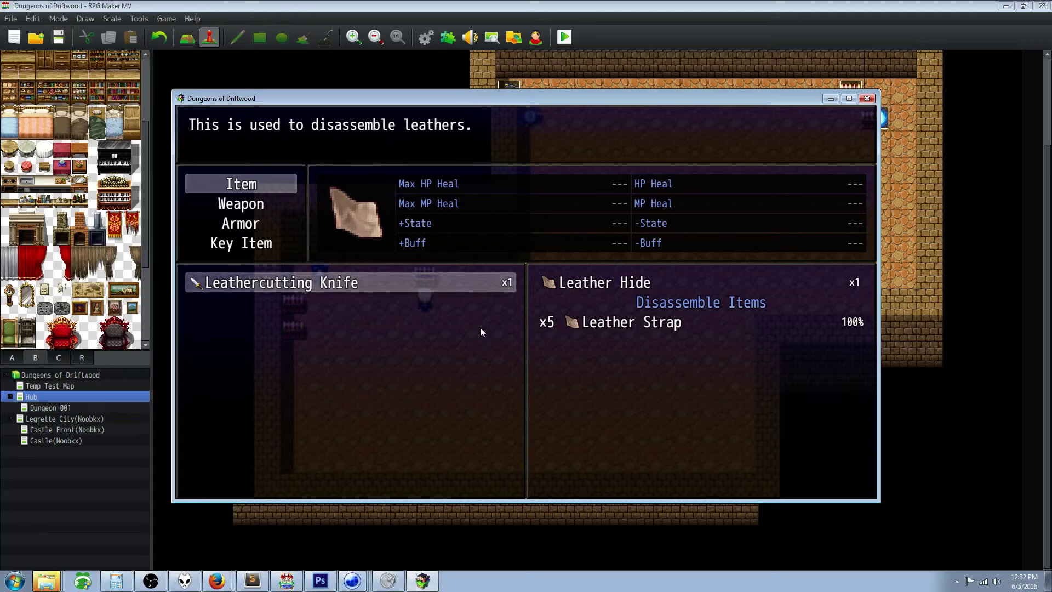
pyautogui.press('Return')
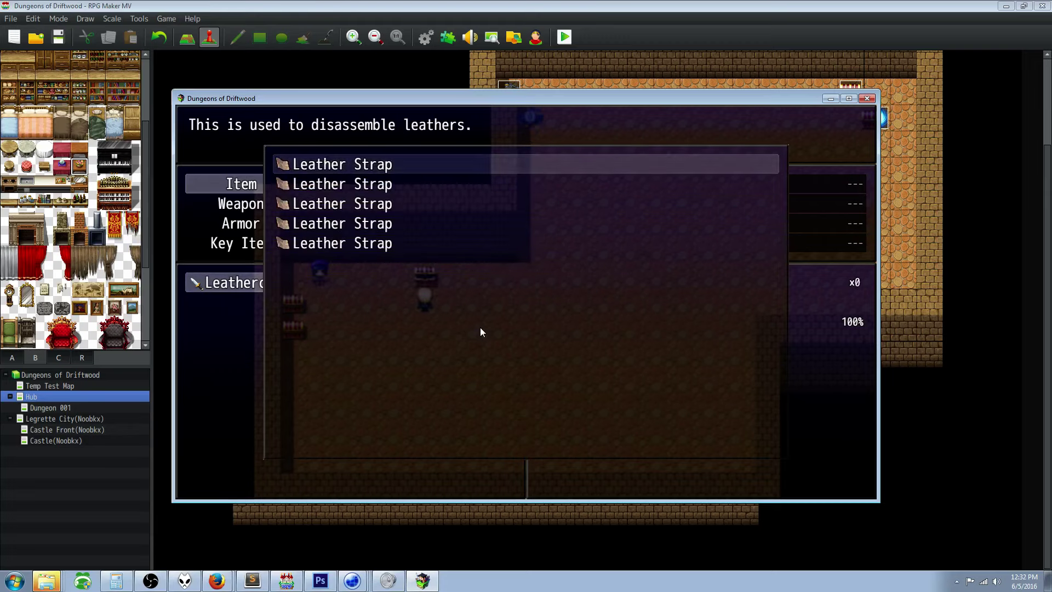
# Look through the list of obtained Leather Straps, close it and view the Leather Strap in the inventory.
pyautogui.press('Down')
pyautogui.press('Down')
pyautogui.press('Down')
pyautogui.press('Down')
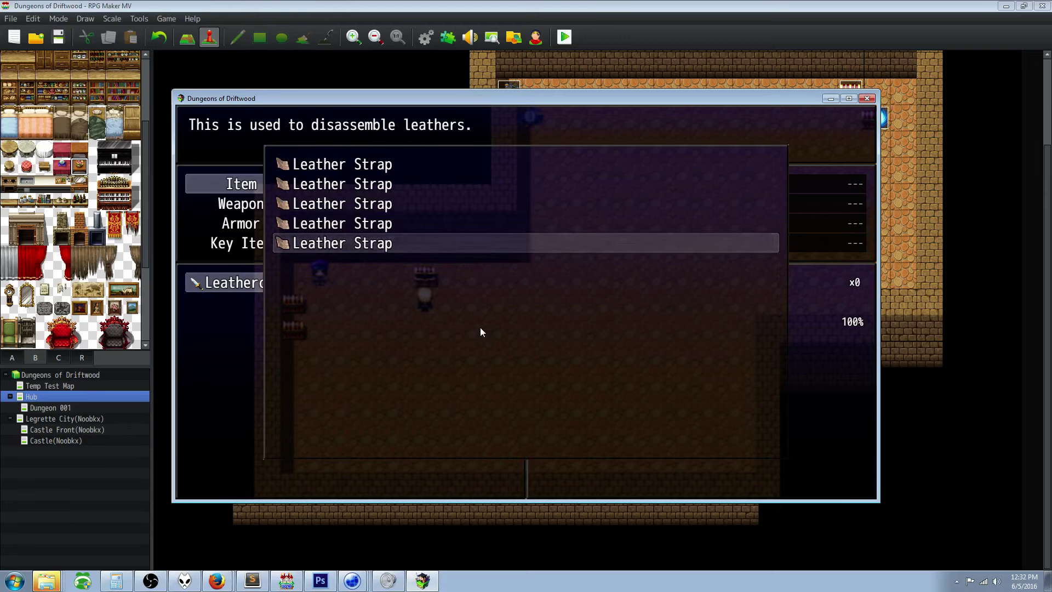
pyautogui.press('Return')
pyautogui.press('Up')
pyautogui.press('Down')
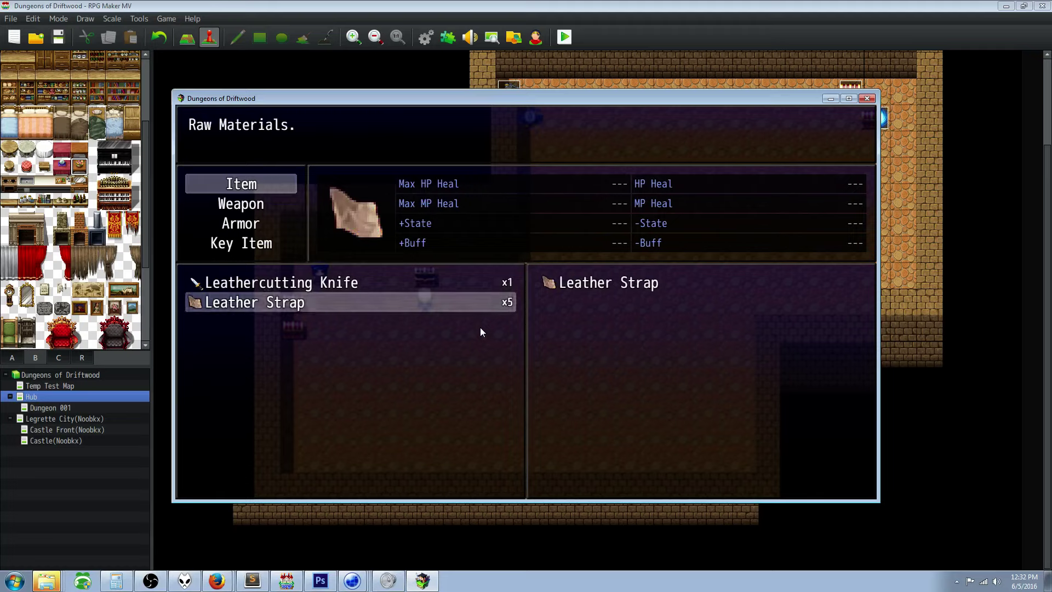
# Check the actions offered for the Leather Strap and the Leathercutting Knife, and return to the item list.
pyautogui.press('Up')
pyautogui.press('Down')
pyautogui.press('Return')
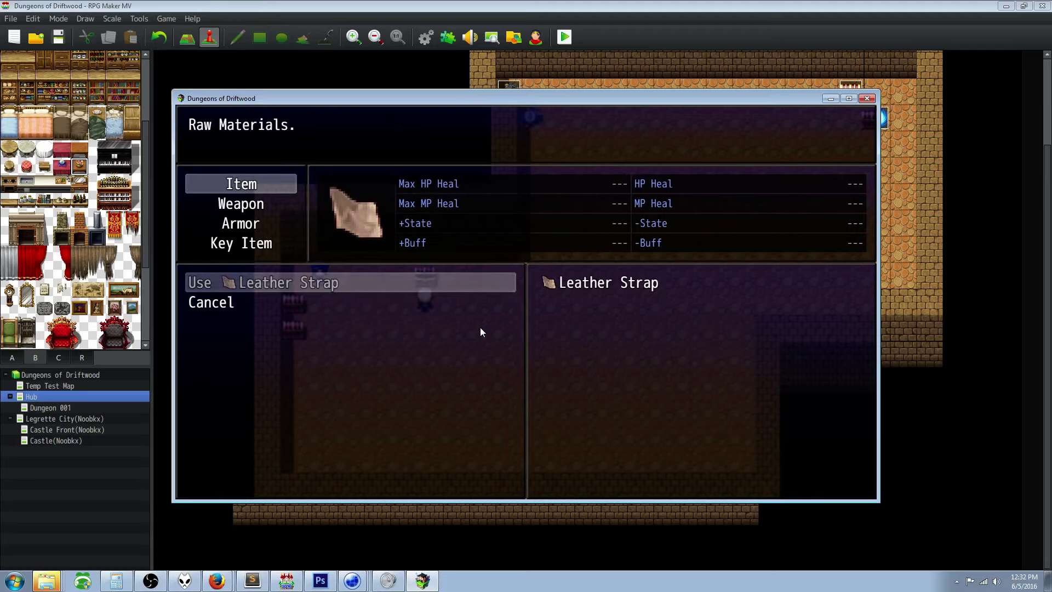
pyautogui.press('Down')
pyautogui.press('Up')
pyautogui.press('Escape')
pyautogui.press('Up')
pyautogui.press('Return')
pyautogui.press('Escape')
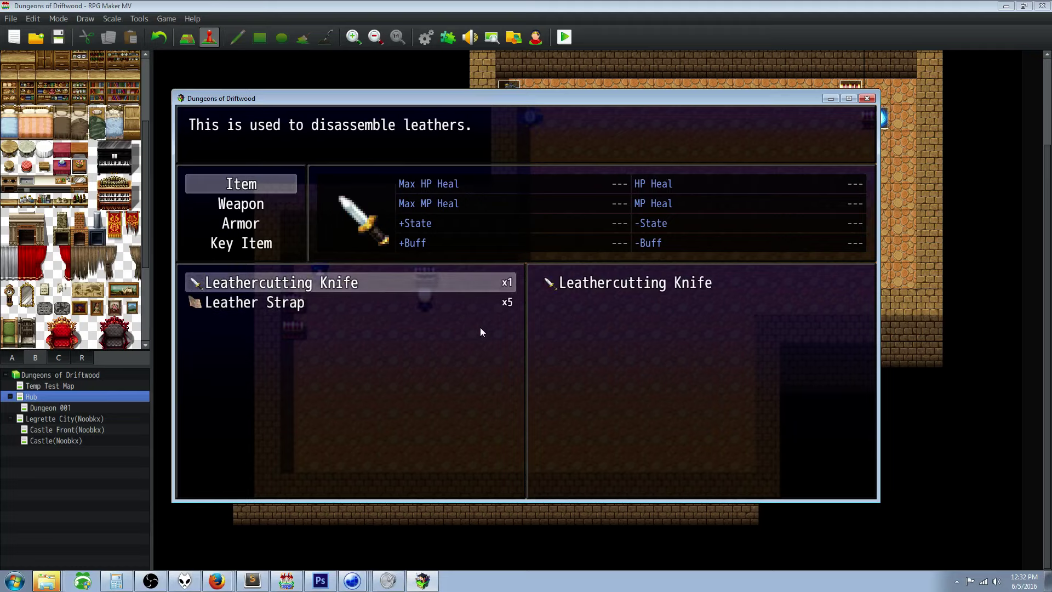
# Return to the map editor and switch to Firefox to view the YouTube comment about making five straps from one leather.
pyautogui.click(294, 584)
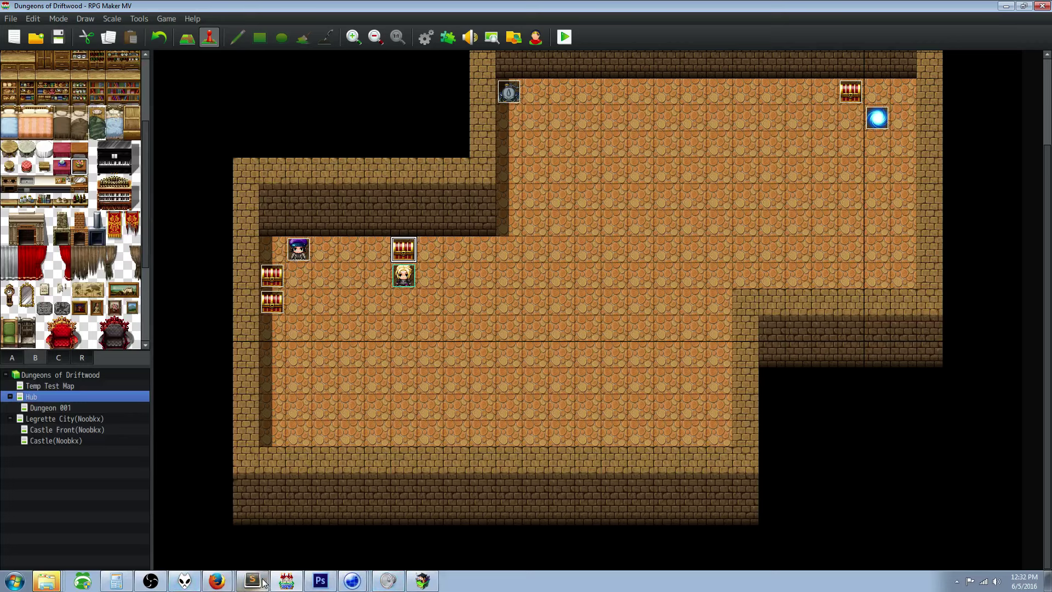
pyautogui.click(218, 579)
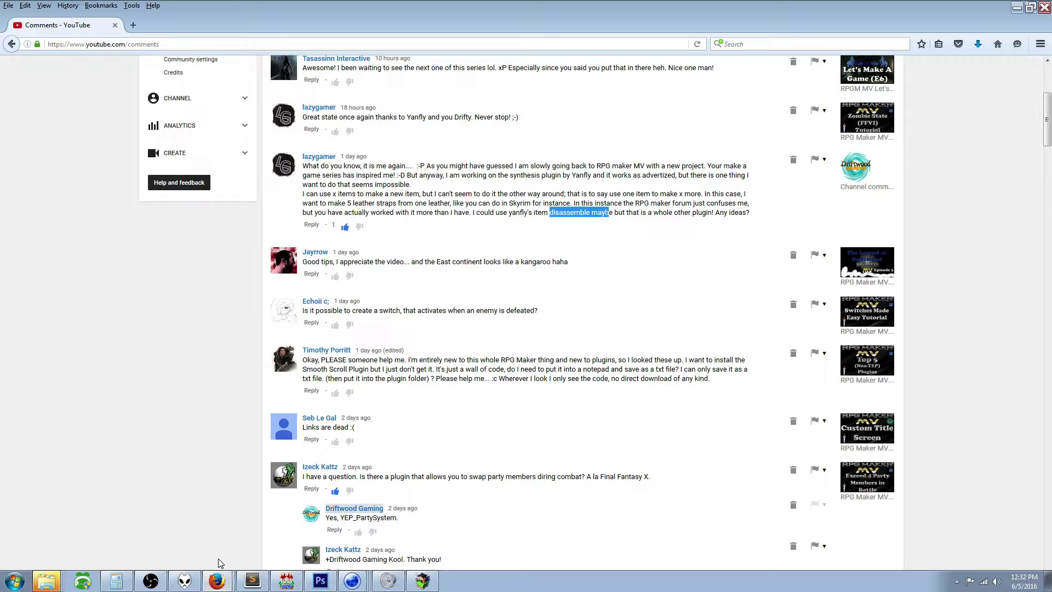